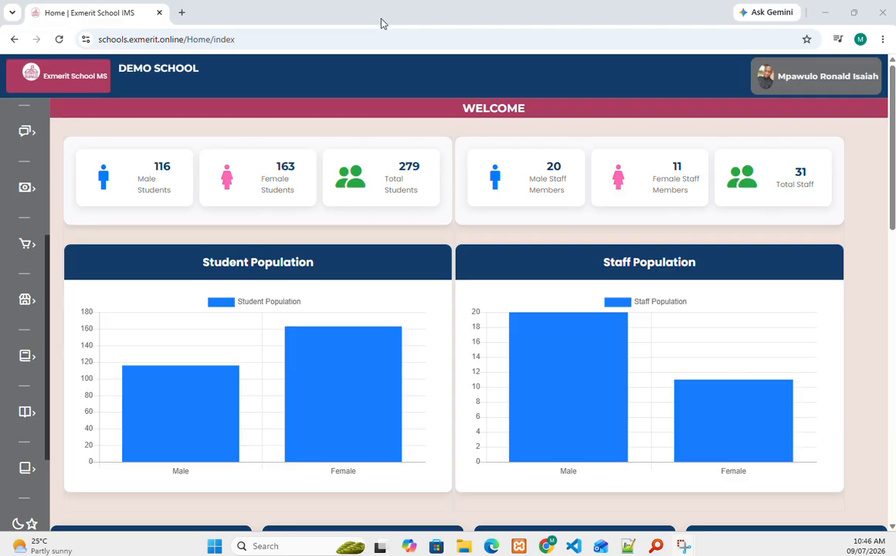
# Step: Open the Student Billing page through Finance > Students in the sidebar
pyautogui.moveTo(37, 358)
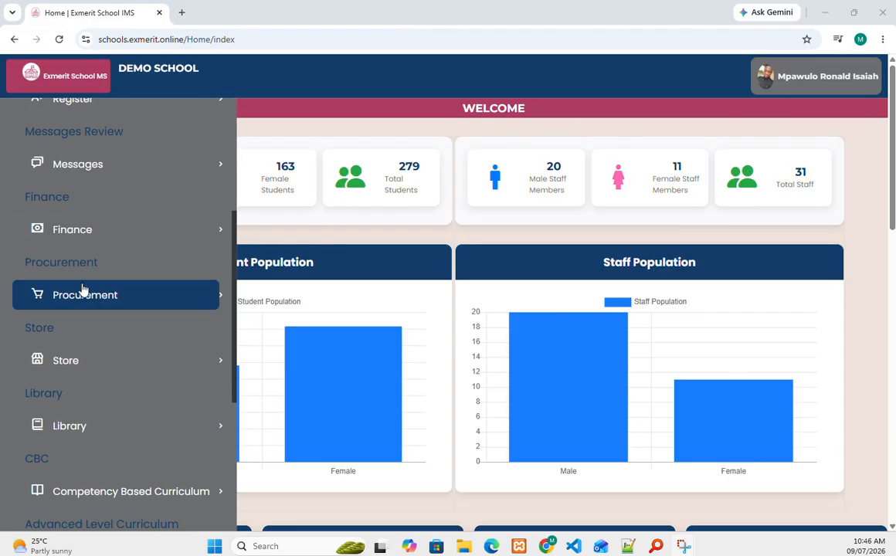
pyautogui.click(89, 242)
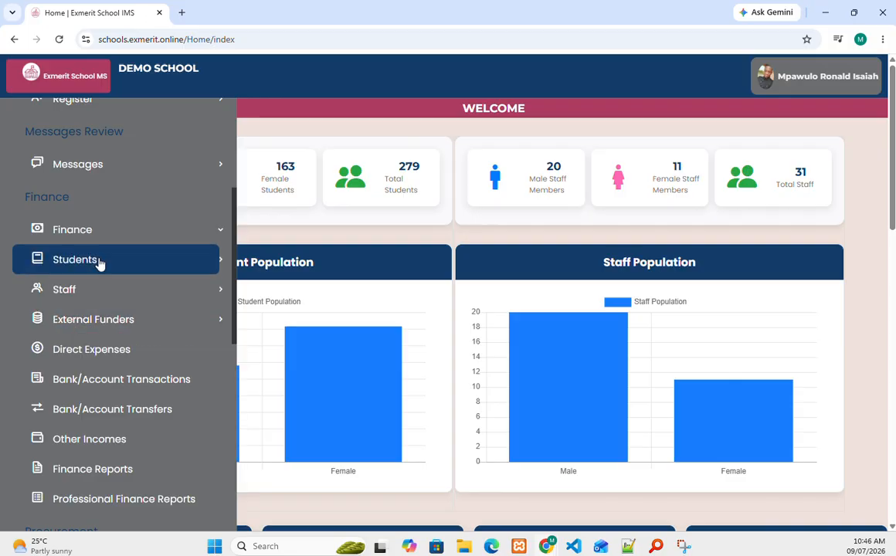
pyautogui.click(65, 270)
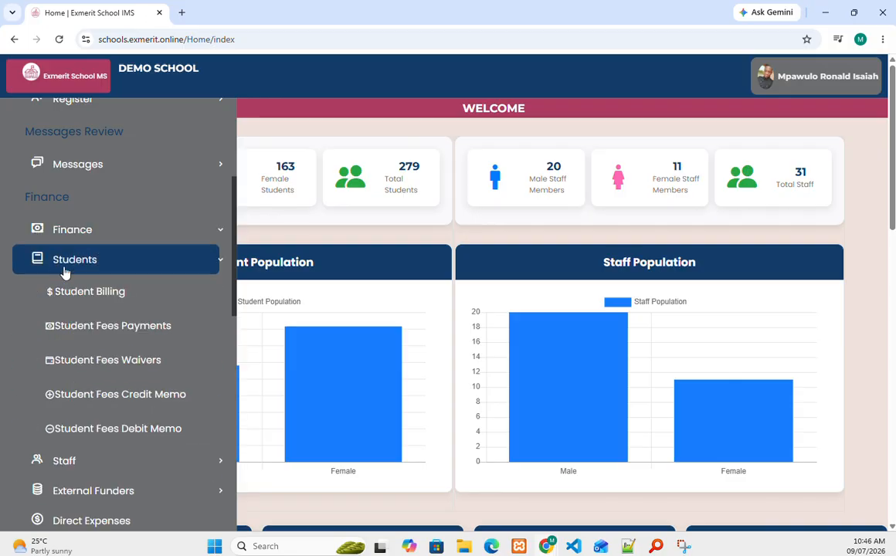
pyautogui.click(70, 293)
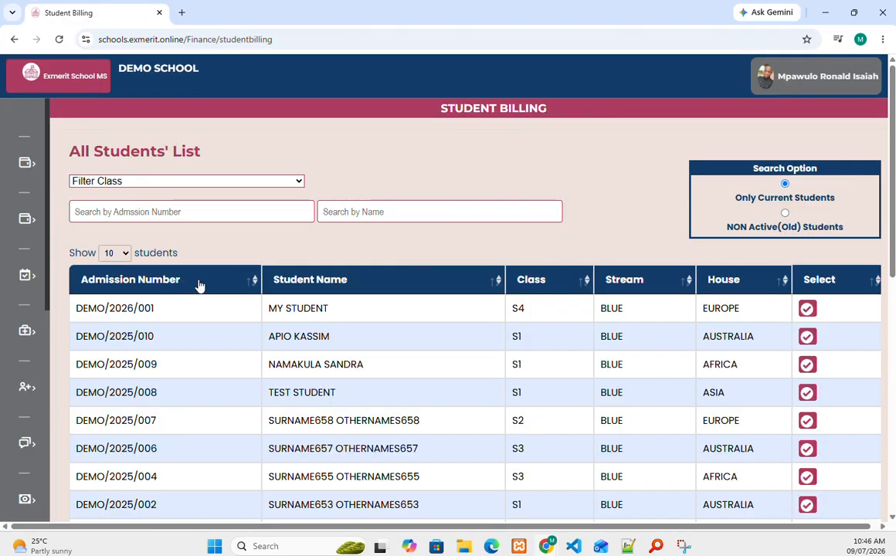
# Step: Open the second student's billing form and choose School fees for Term I
pyautogui.scroll(-4, 370, 242)
pyautogui.scroll(3, 368, 242)
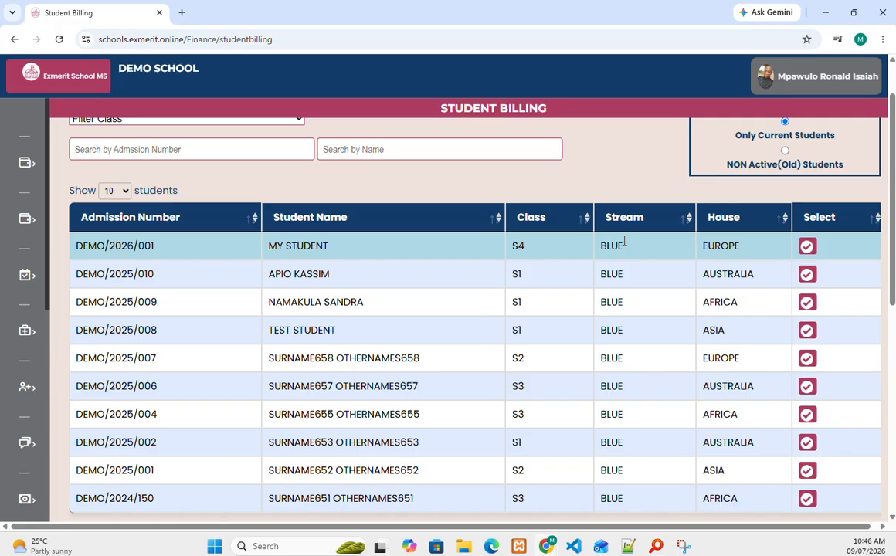
pyautogui.click(807, 275)
pyautogui.scroll(-3, 630, 250)
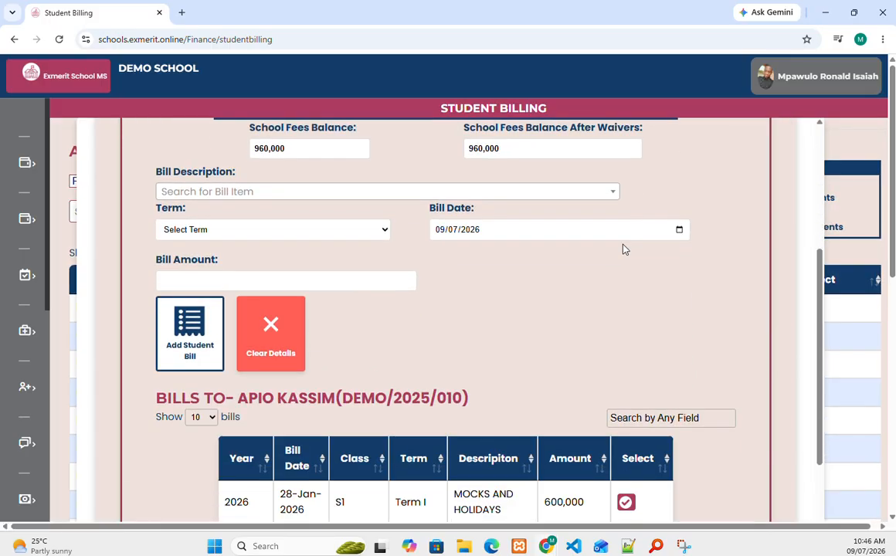
pyautogui.click(284, 195)
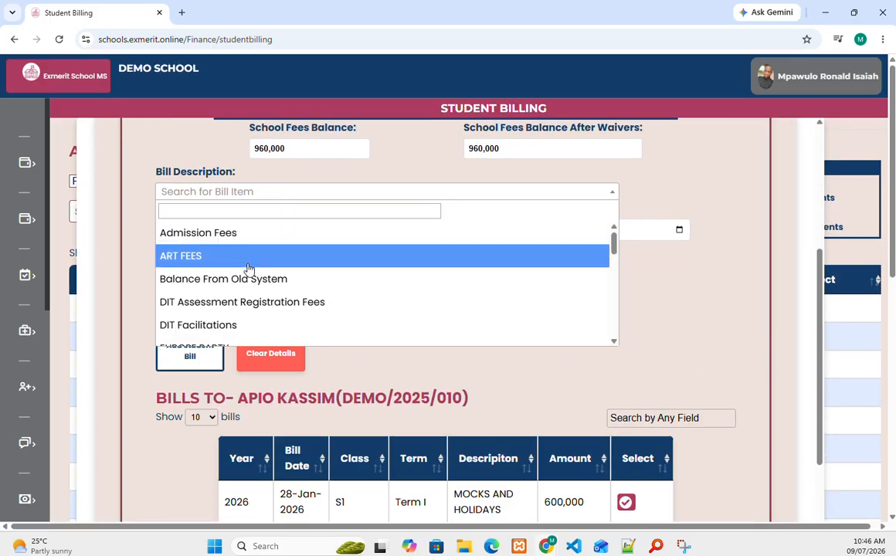
pyautogui.scroll(-5, 234, 309)
pyautogui.scroll(-3, 240, 259)
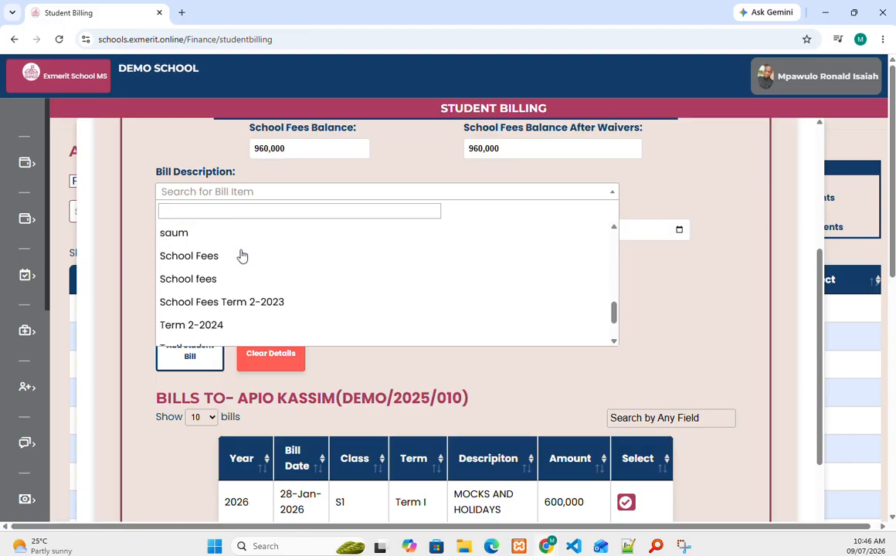
pyautogui.click(224, 238)
pyautogui.click(211, 237)
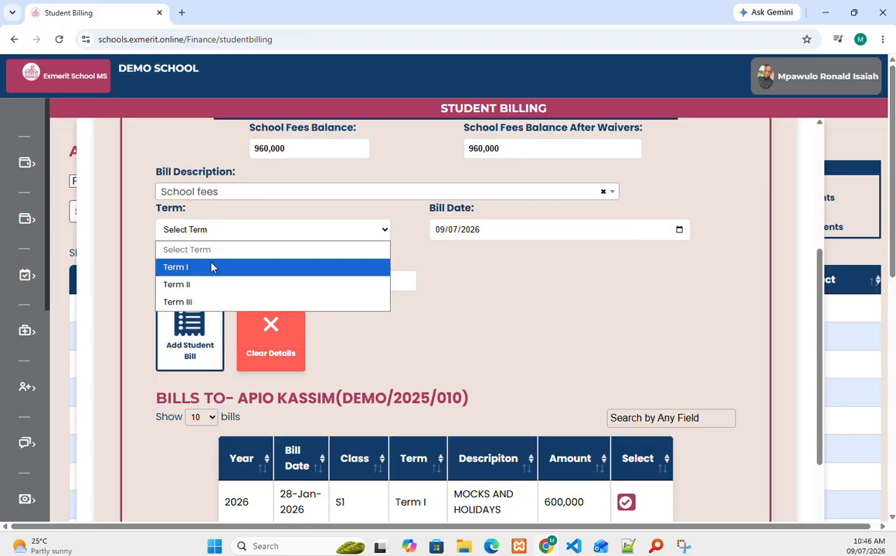
pyautogui.click(212, 265)
# Step: Enter a 500,000 bill amount and save the bill to the student
pyautogui.click(300, 283)
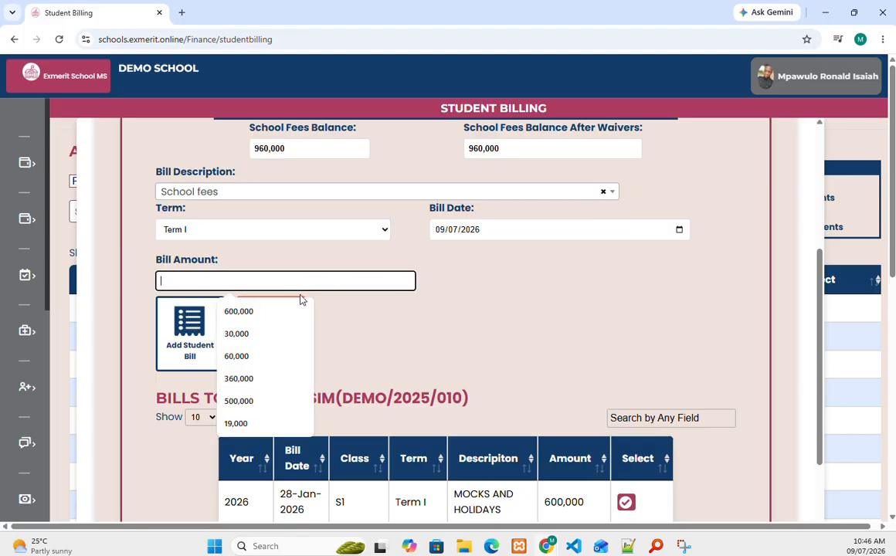
pyautogui.click(238, 401)
pyautogui.click(190, 345)
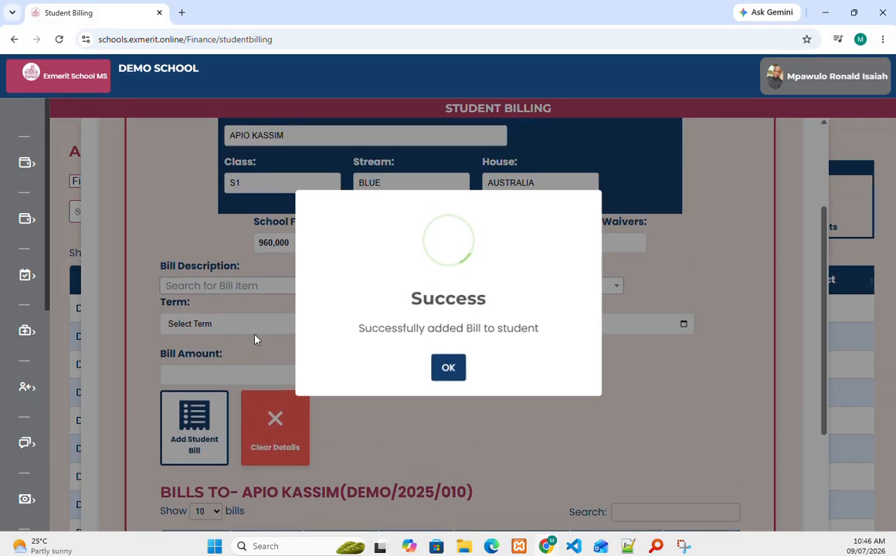
pyautogui.click(454, 371)
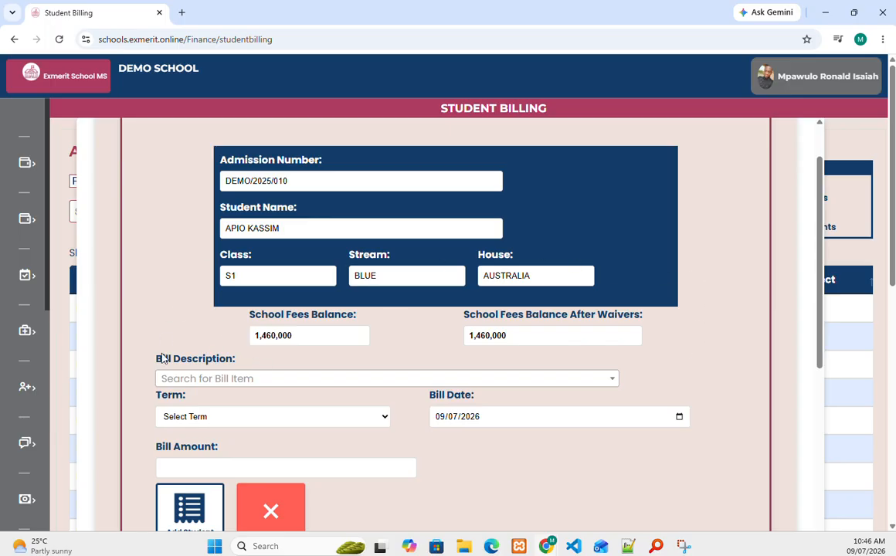
pyautogui.scroll(2, 618, 255)
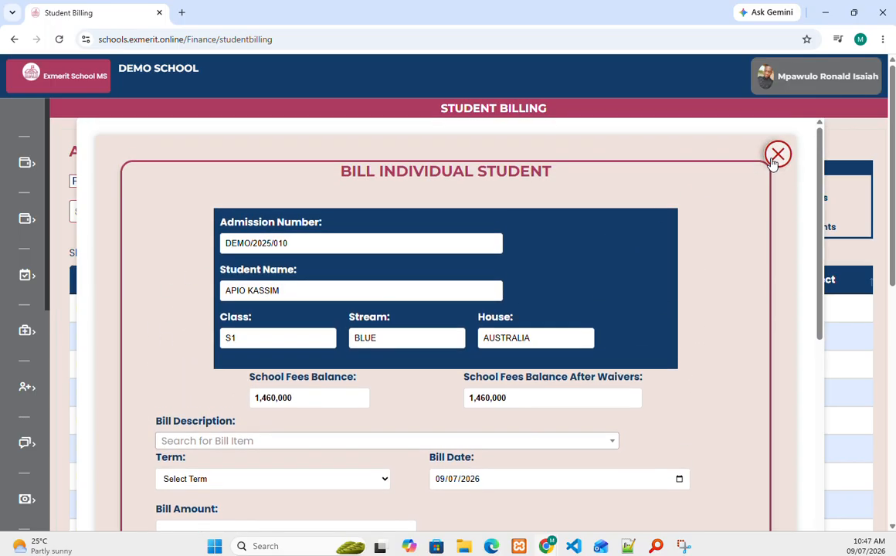
# Step: Close the individual bill form and set Lunch as the Student Bulk Billing item
pyautogui.click(775, 153)
pyautogui.scroll(-7, 485, 295)
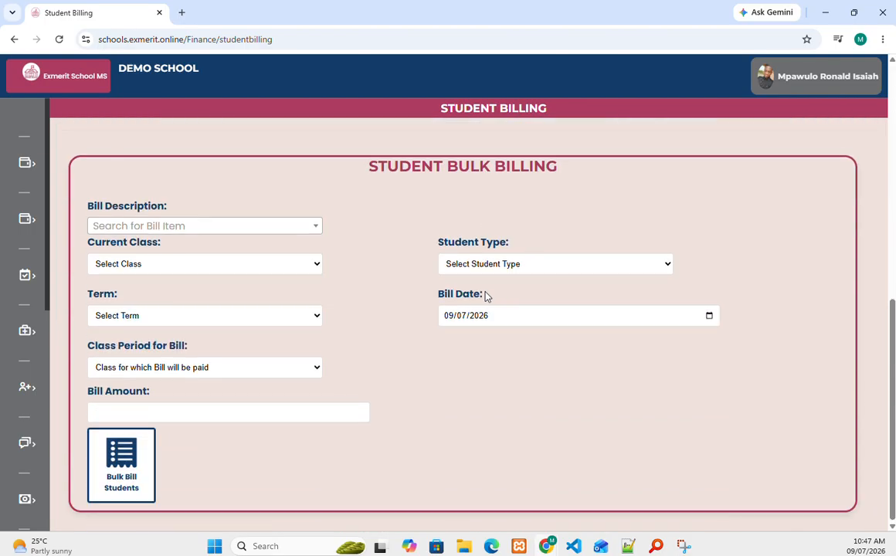
pyautogui.click(152, 225)
pyautogui.scroll(-4, 155, 309)
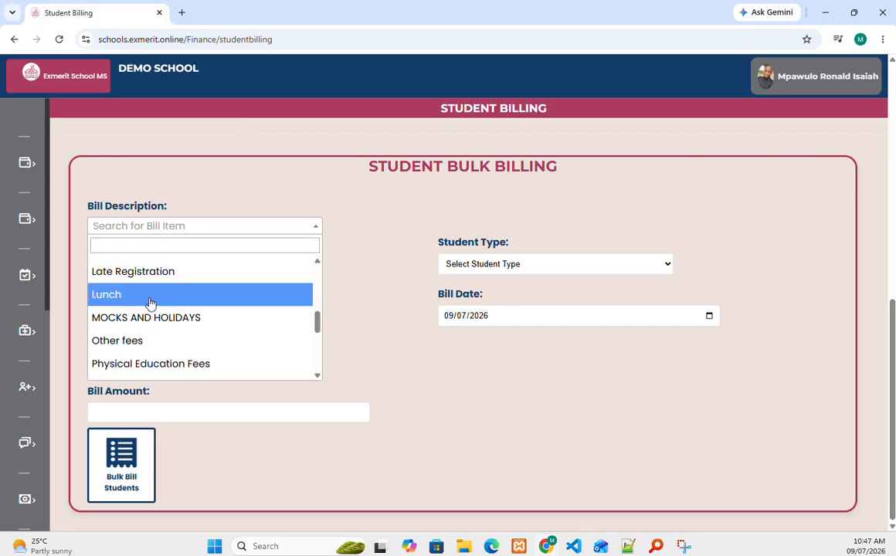
pyautogui.click(150, 294)
# Step: Open the bulk billing class list and close it without choosing a class
pyautogui.click(146, 263)
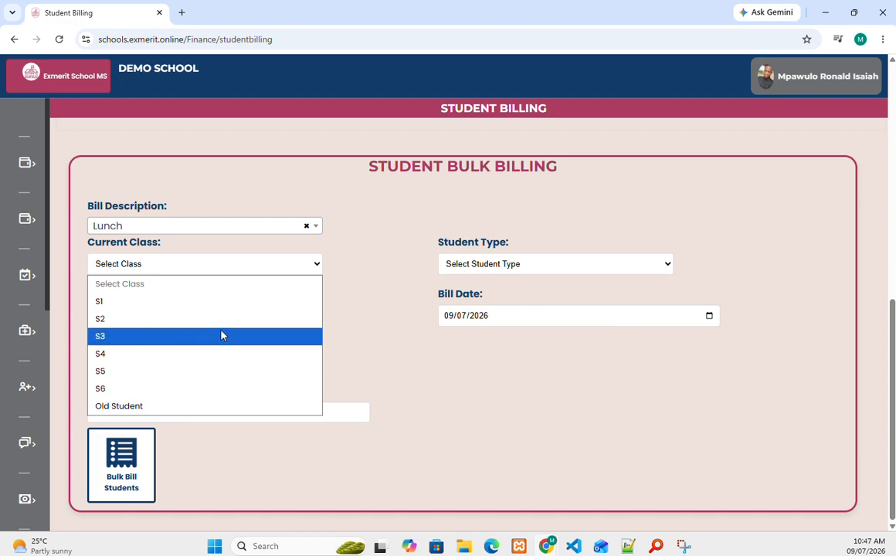
pyautogui.click(373, 247)
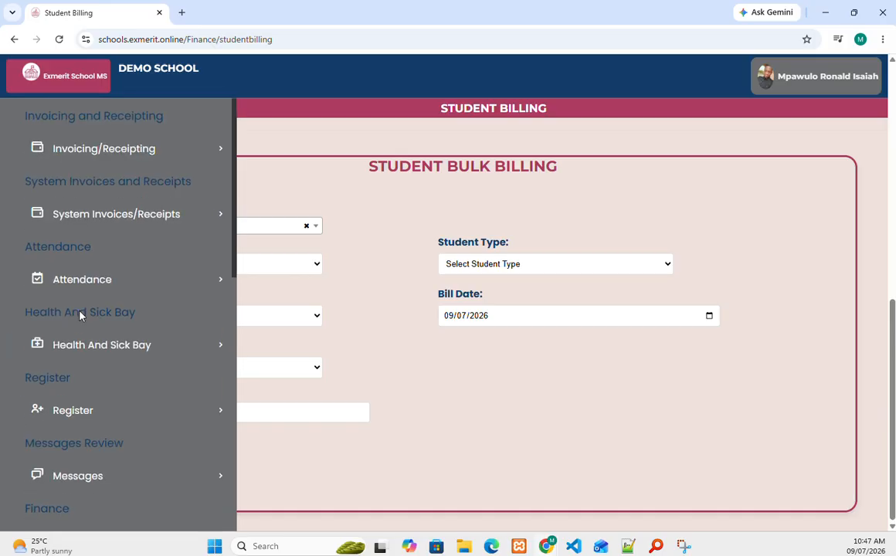
pyautogui.moveTo(1, 292)
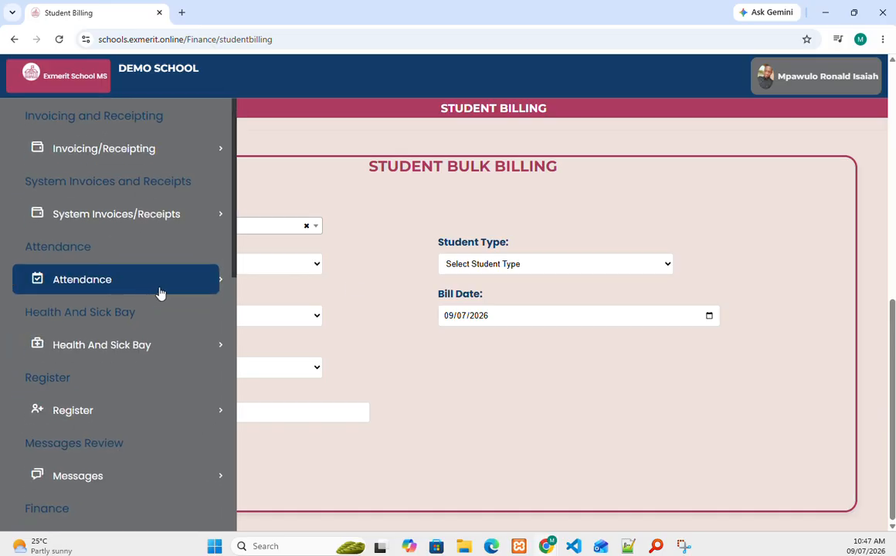
pyautogui.moveTo(0, 327)
pyautogui.scroll(-5, 82, 290)
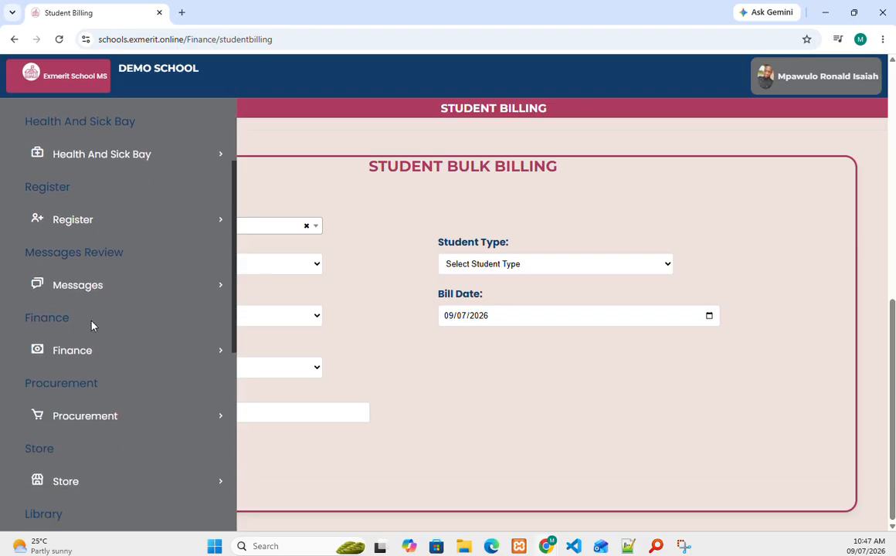
# Step: Open Student Fees Payments and the payment form for the second student
pyautogui.click(90, 294)
pyautogui.click(111, 328)
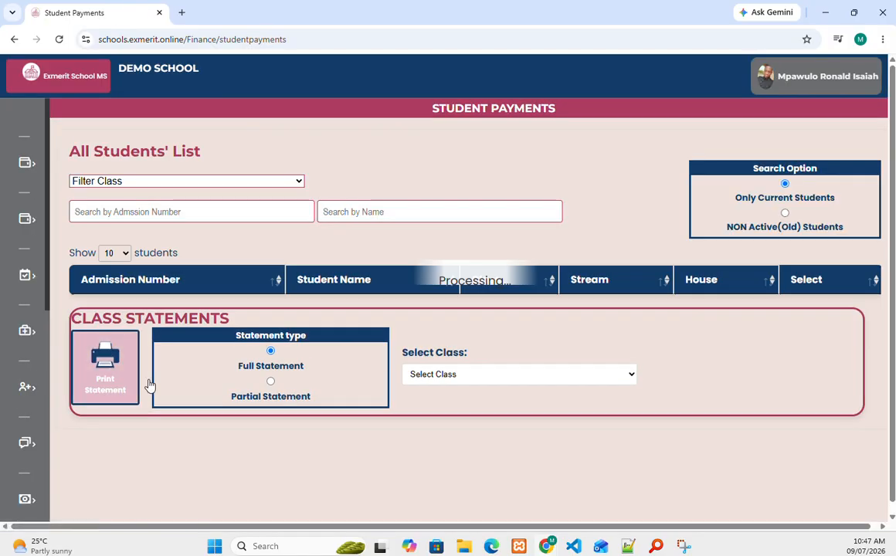
pyautogui.click(806, 308)
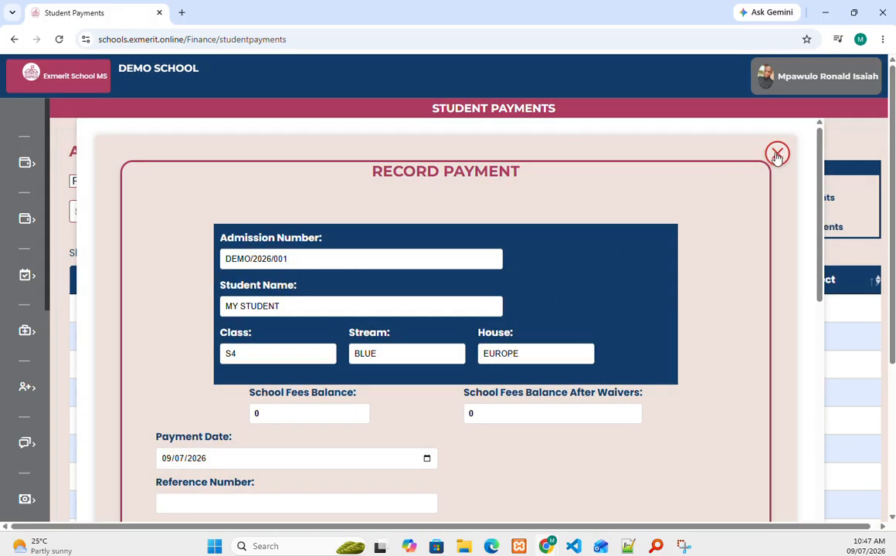
pyautogui.click(777, 155)
pyautogui.click(806, 336)
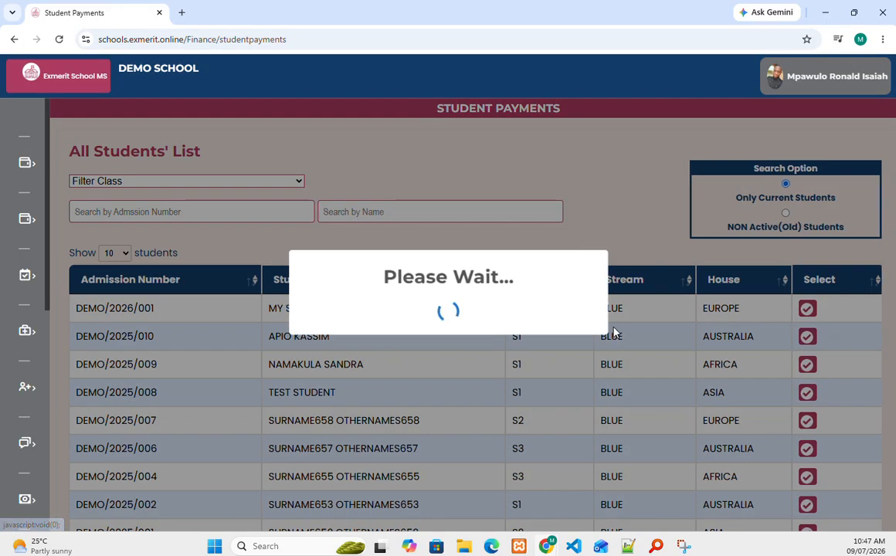
pyautogui.scroll(-4, 588, 332)
pyautogui.scroll(2, 537, 328)
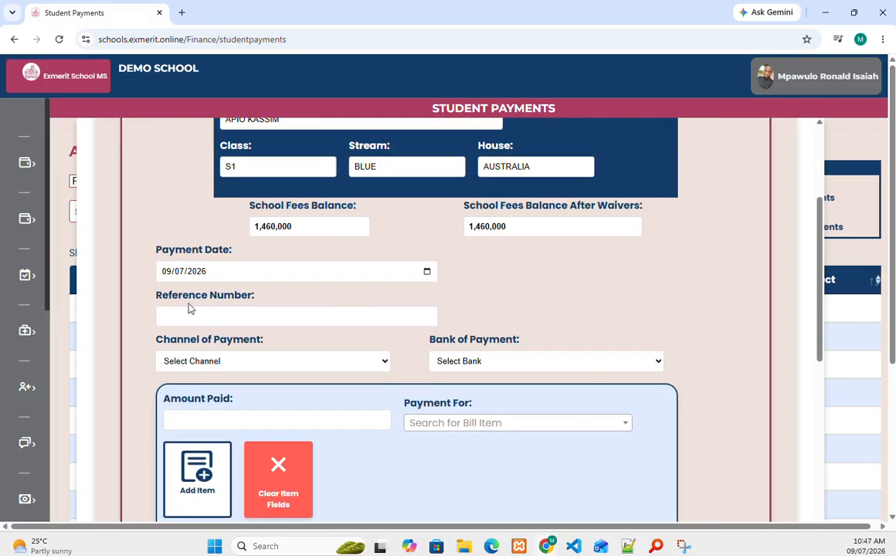
# Step: Enter the payment reference number, School Pay as channel and Stanbic Bank
pyautogui.click(186, 317)
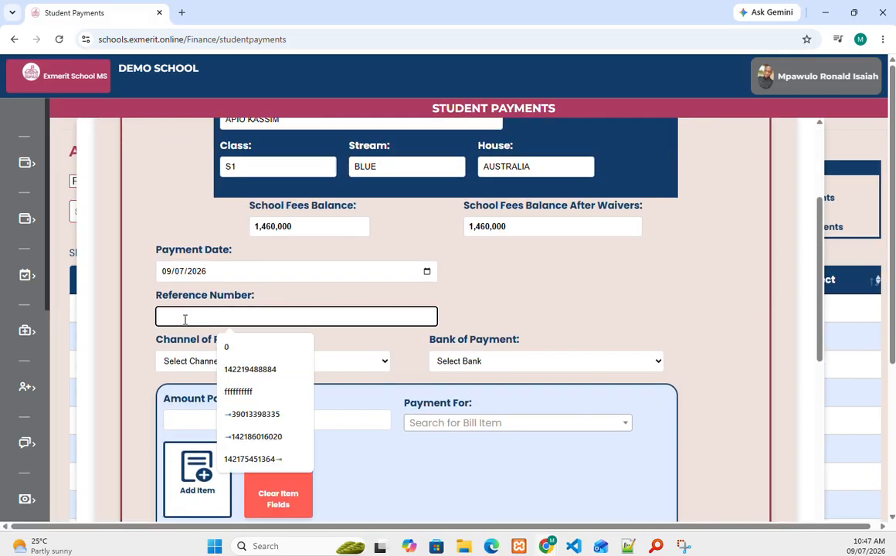
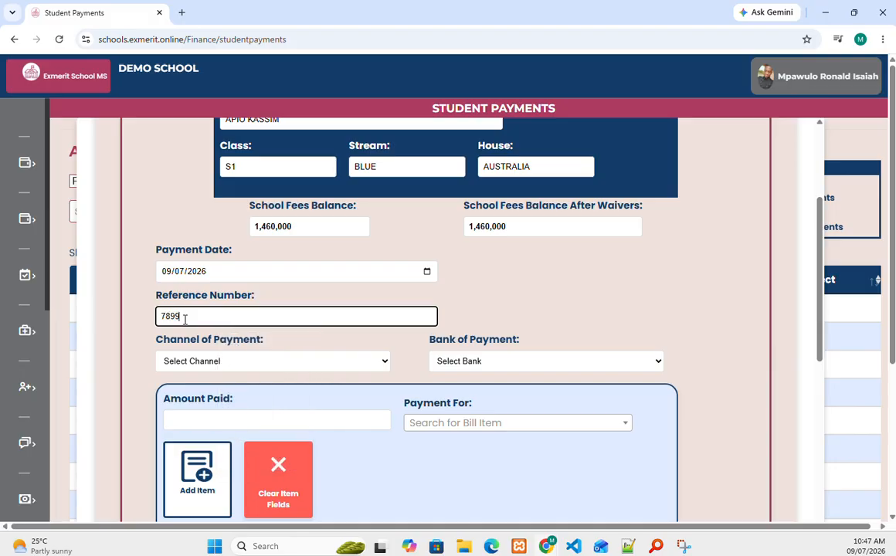
pyautogui.click(234, 360)
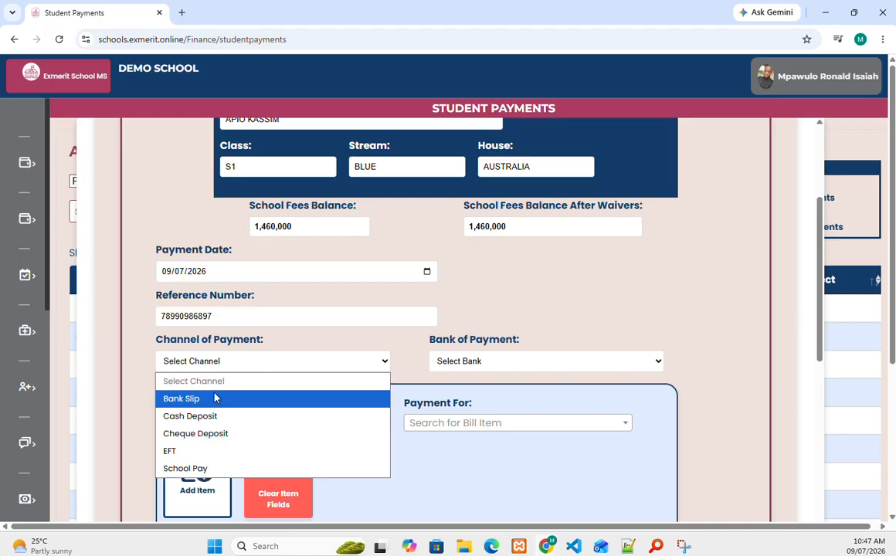
pyautogui.click(197, 468)
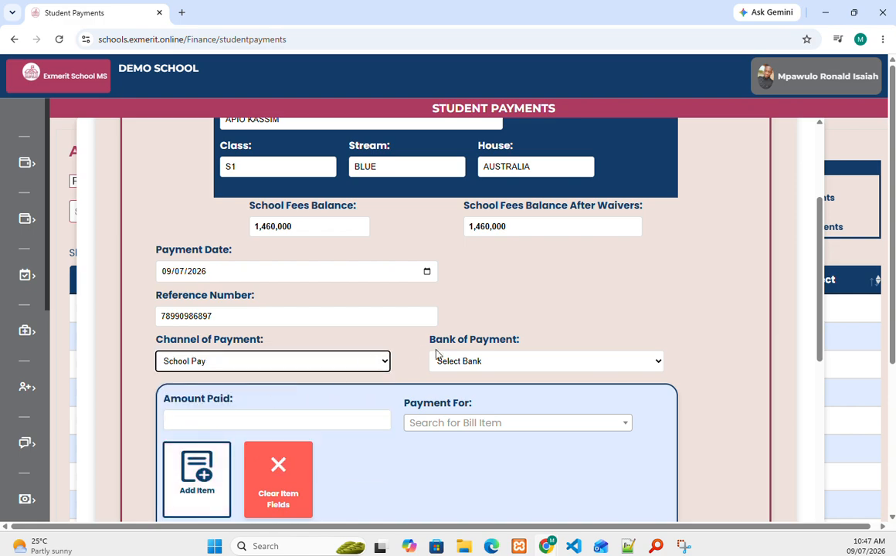
pyautogui.click(468, 362)
pyautogui.click(464, 433)
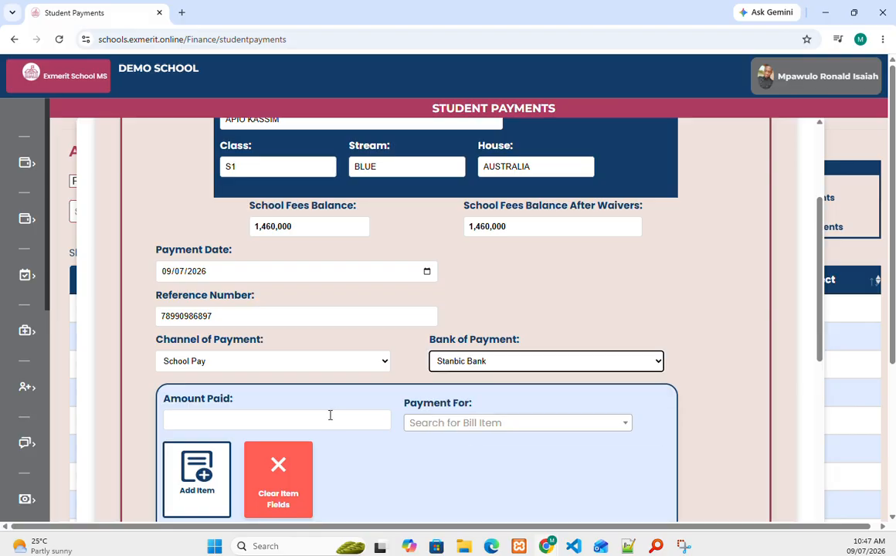
pyautogui.scroll(-3, 284, 415)
# Step: Add School fees at 600,000 to the items paid
pyautogui.click(232, 229)
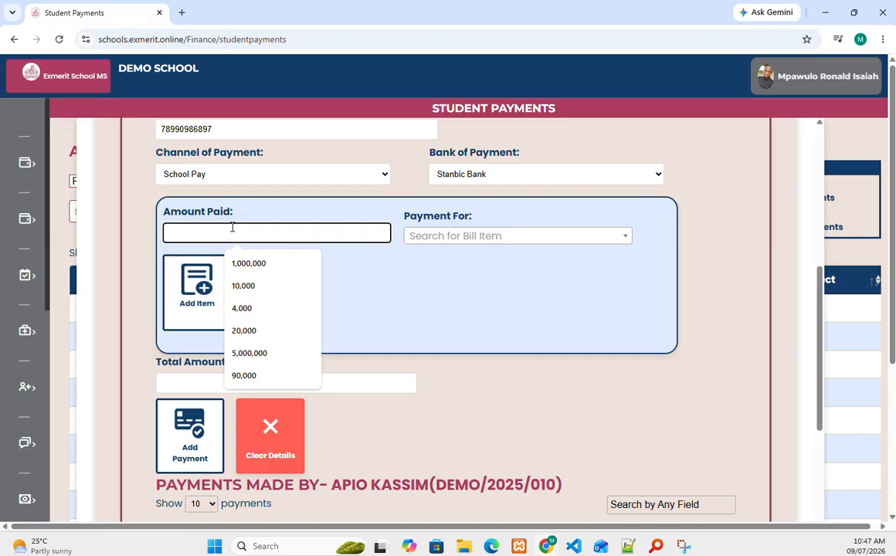
pyautogui.write('600,000')
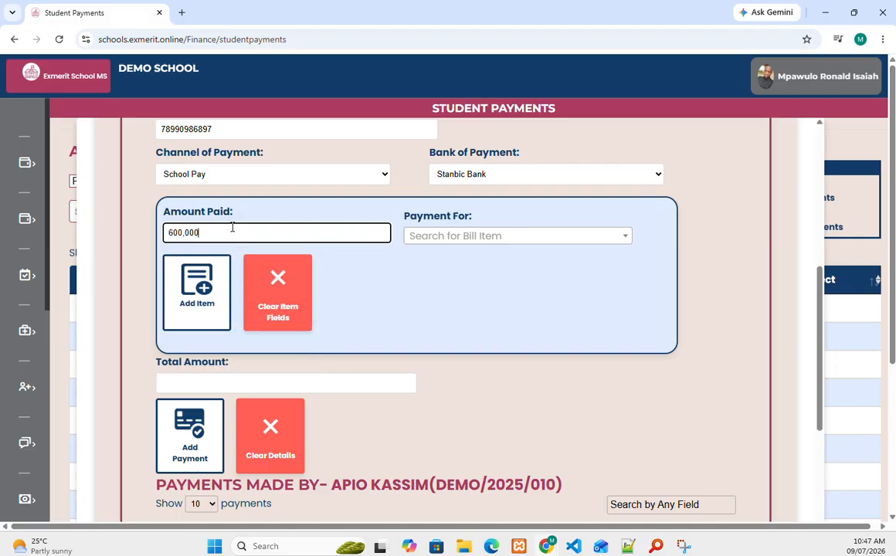
pyautogui.click(455, 235)
pyautogui.scroll(-10, 446, 359)
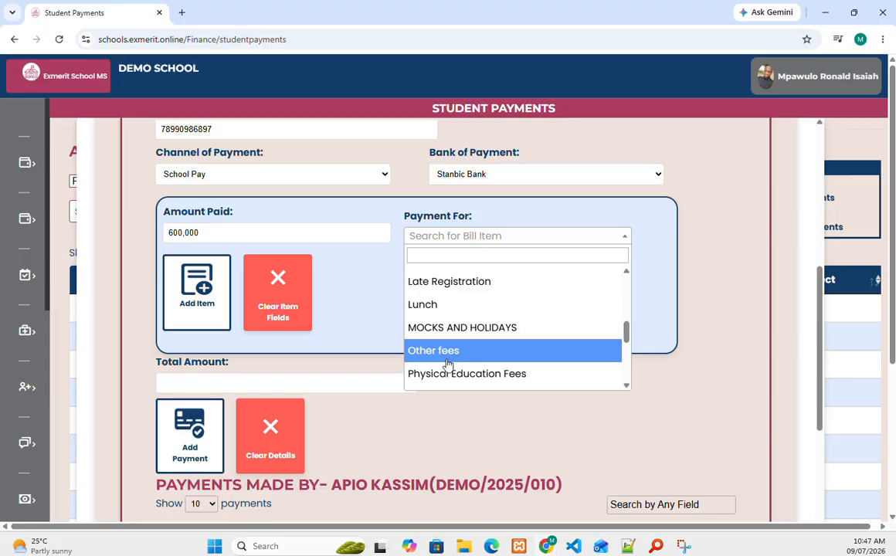
pyautogui.click(452, 341)
pyautogui.click(167, 310)
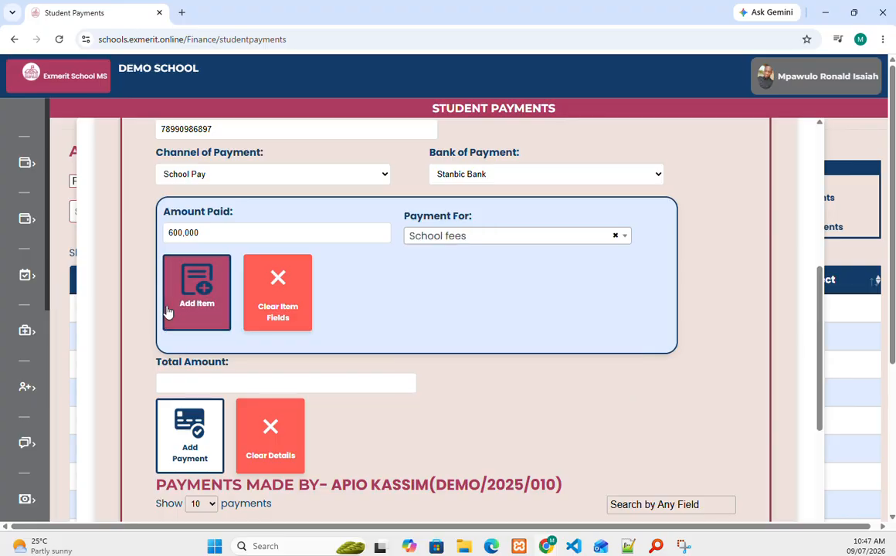
# Step: Add Requirements at 90,000 to the items paid, finding it by searching 'req'
pyautogui.click(208, 232)
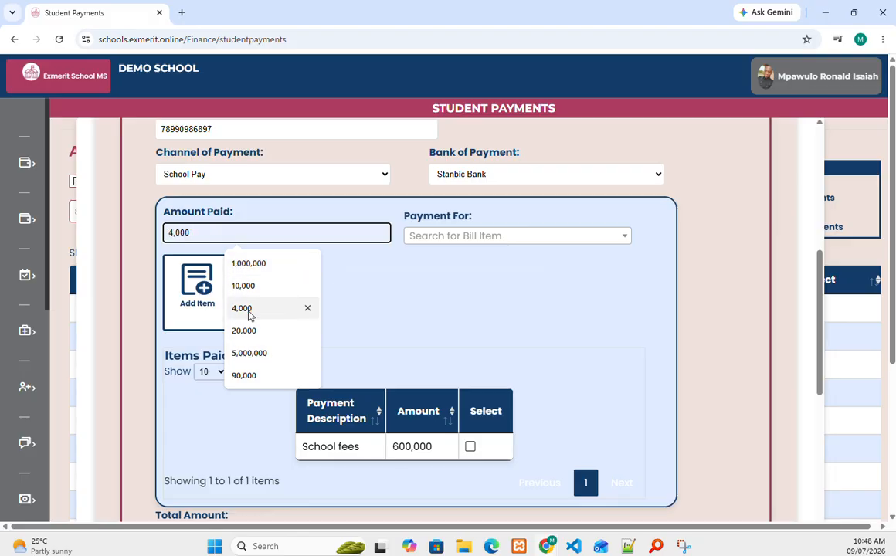
pyautogui.click(242, 376)
pyautogui.click(462, 238)
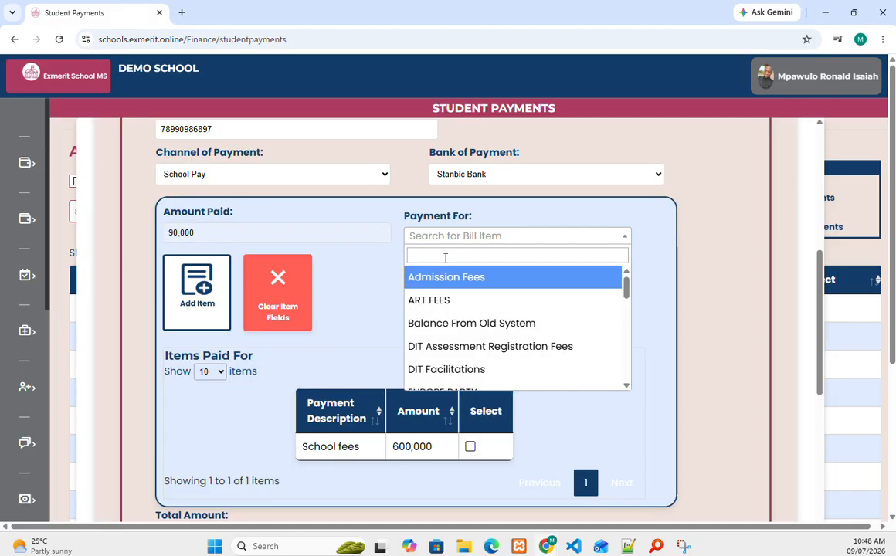
pyautogui.click(445, 256)
pyautogui.write('requ')
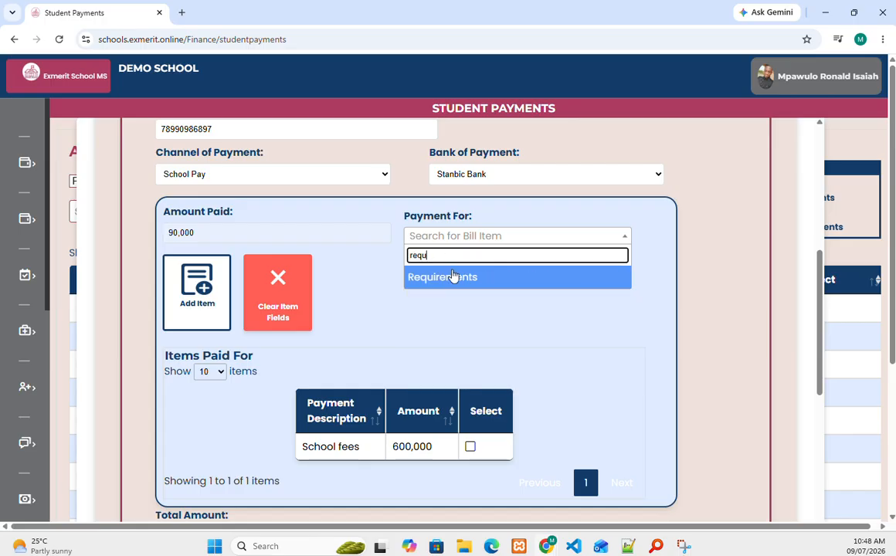
pyautogui.click(453, 277)
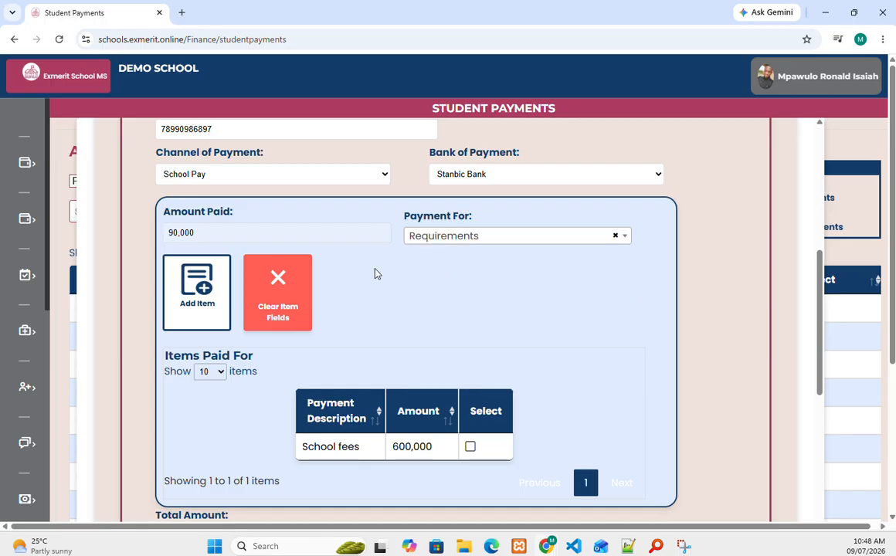
pyautogui.click(200, 292)
# Step: Save the 690,000 payment and accept printing its receipt
pyautogui.scroll(-3, 286, 295)
pyautogui.scroll(-1, 287, 294)
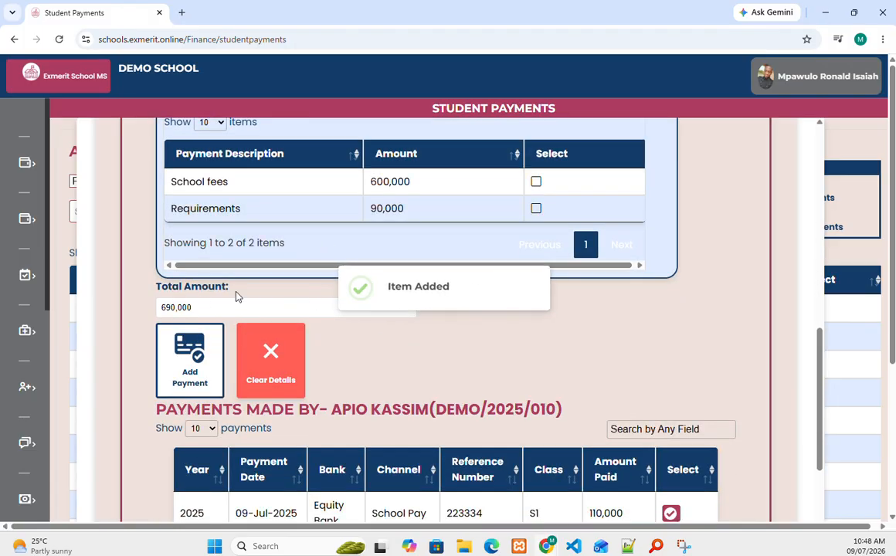
pyautogui.scroll(4, 232, 247)
pyautogui.scroll(-7, 432, 221)
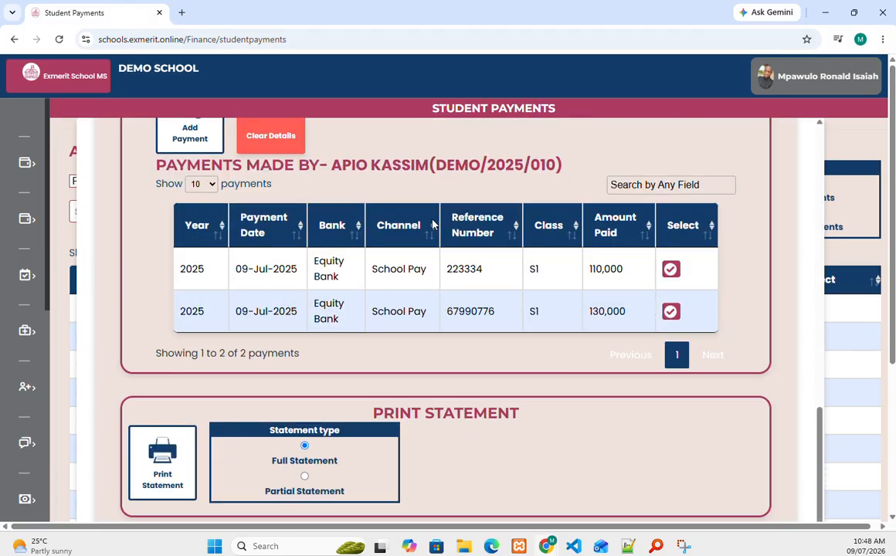
pyautogui.scroll(3, 432, 224)
pyautogui.click(193, 248)
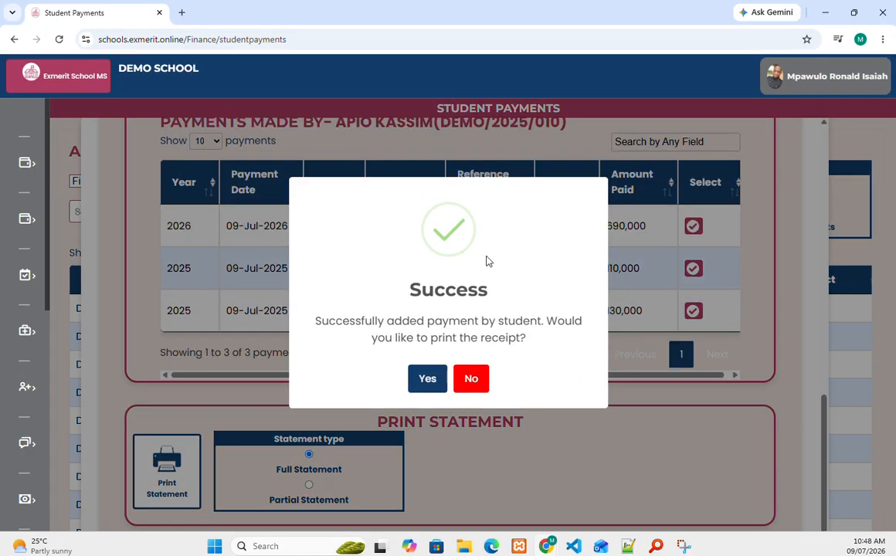
pyautogui.click(430, 380)
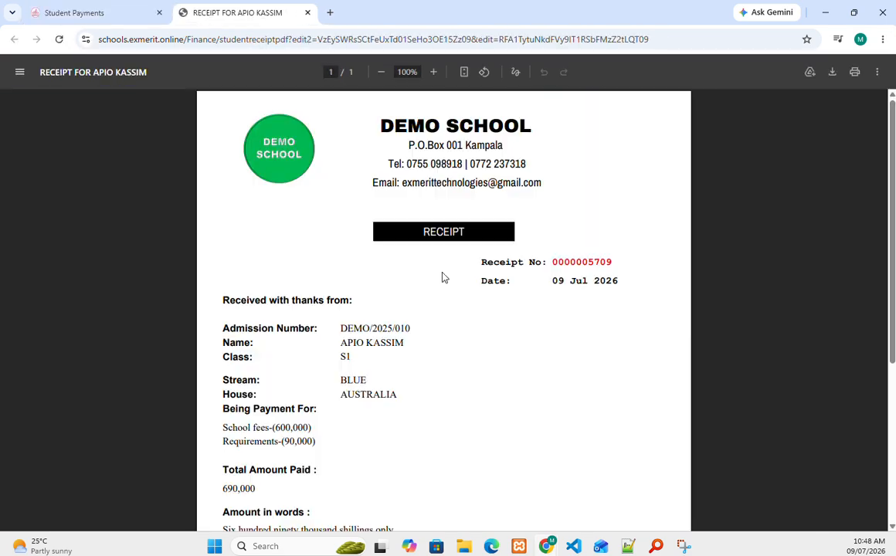
# Step: Scroll through the 690,000 payment receipt PDF down to the 770,000 balance
pyautogui.scroll(-3, 444, 276)
pyautogui.scroll(1, 443, 276)
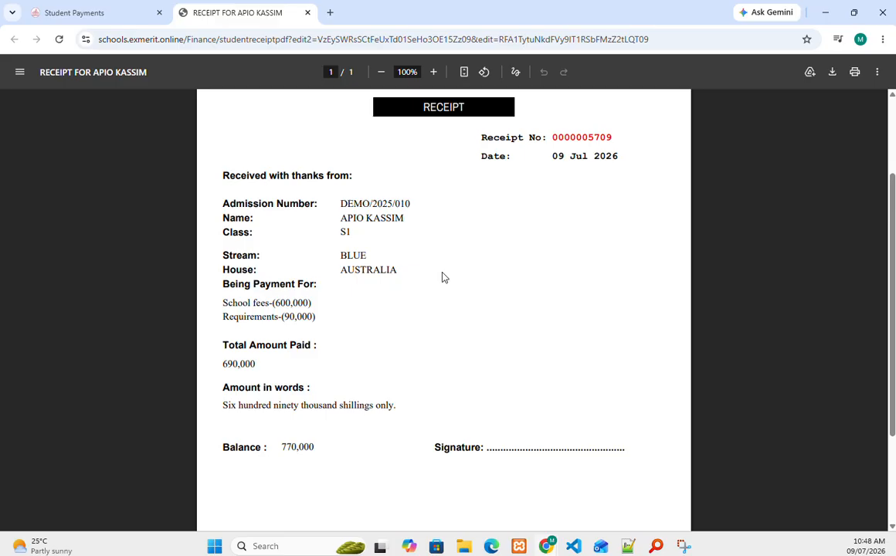
pyautogui.scroll(2, 444, 277)
pyautogui.scroll(-4, 516, 330)
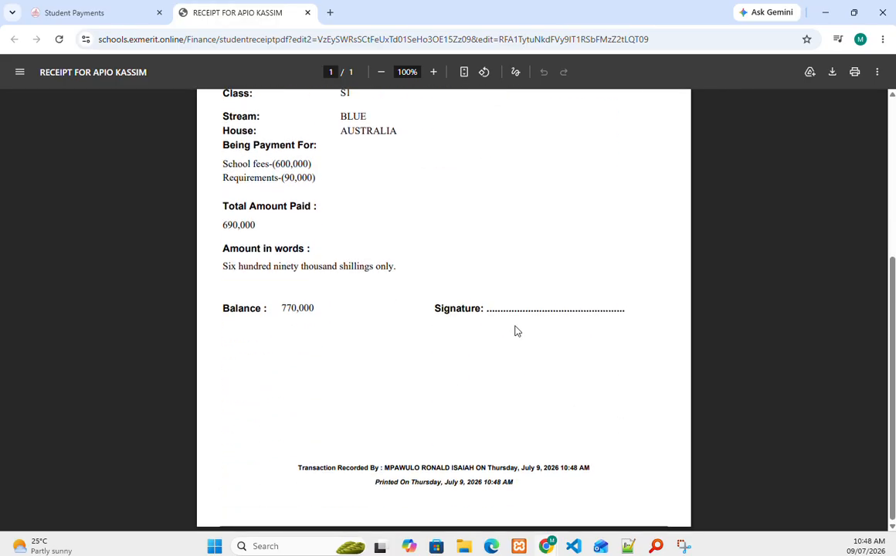
pyautogui.scroll(3, 516, 330)
pyautogui.scroll(-3, 247, 295)
# Step: Generate and review the student's Full Statement PDF, then return to Student Payments
pyautogui.click(100, 13)
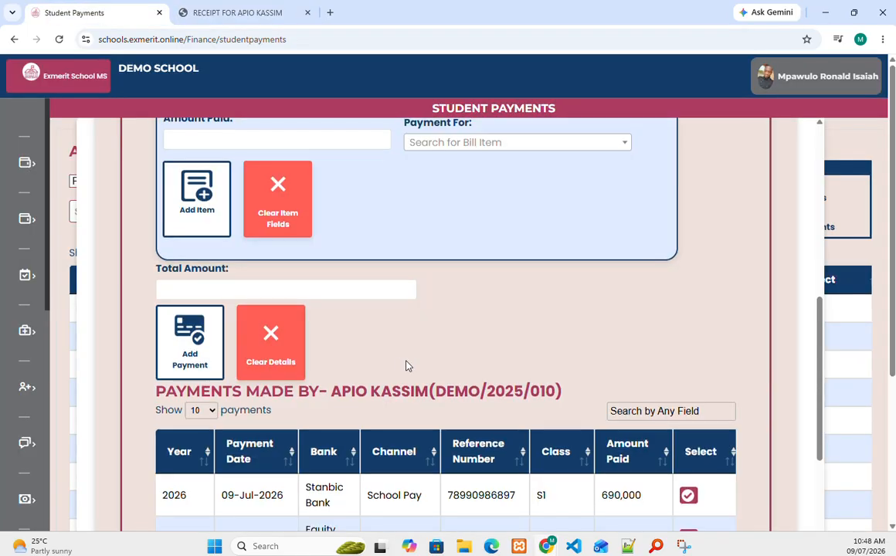
pyautogui.scroll(-4, 406, 367)
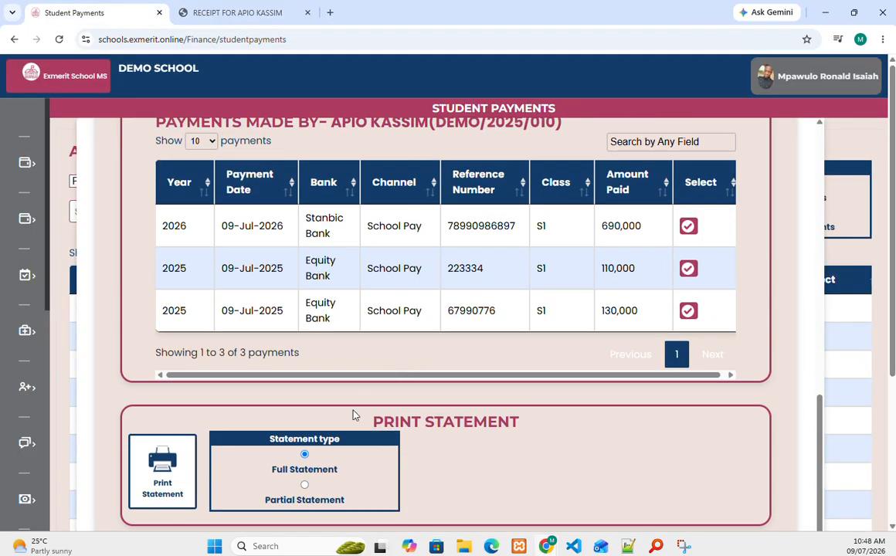
pyautogui.click(179, 475)
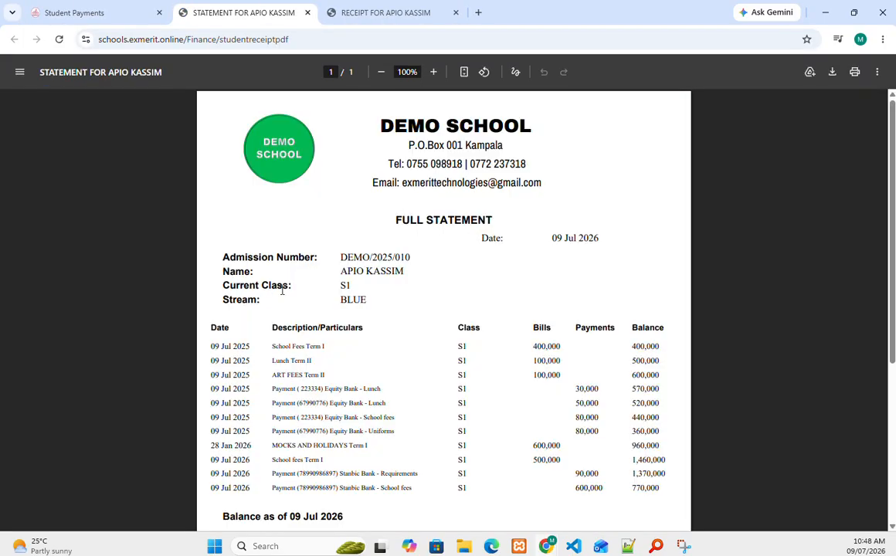
pyautogui.scroll(-3, 282, 290)
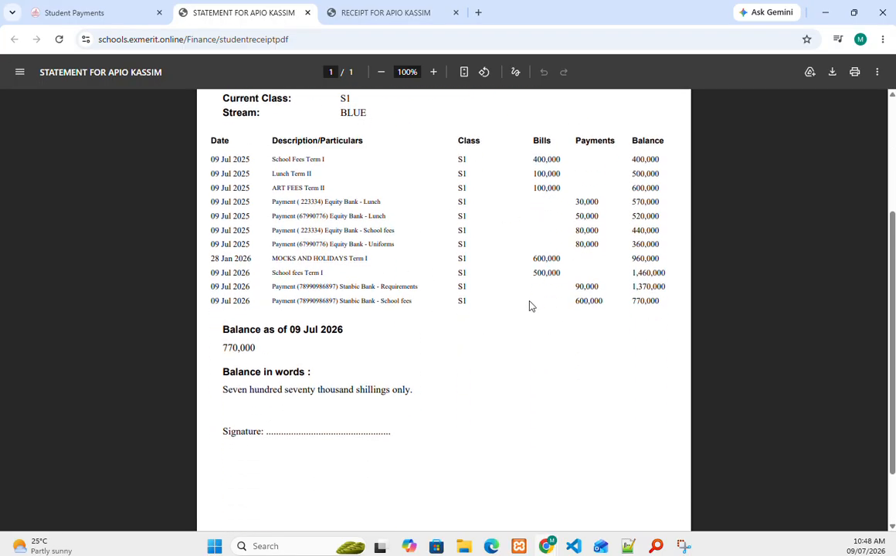
pyautogui.click(70, 19)
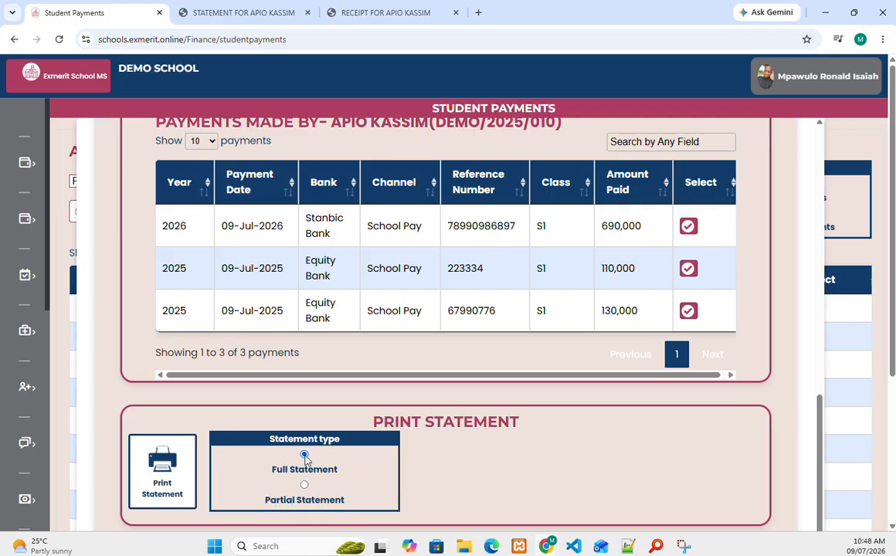
# Step: Open the record payment form for the student
pyautogui.moveTo(3, 310)
pyautogui.scroll(-2, 109, 336)
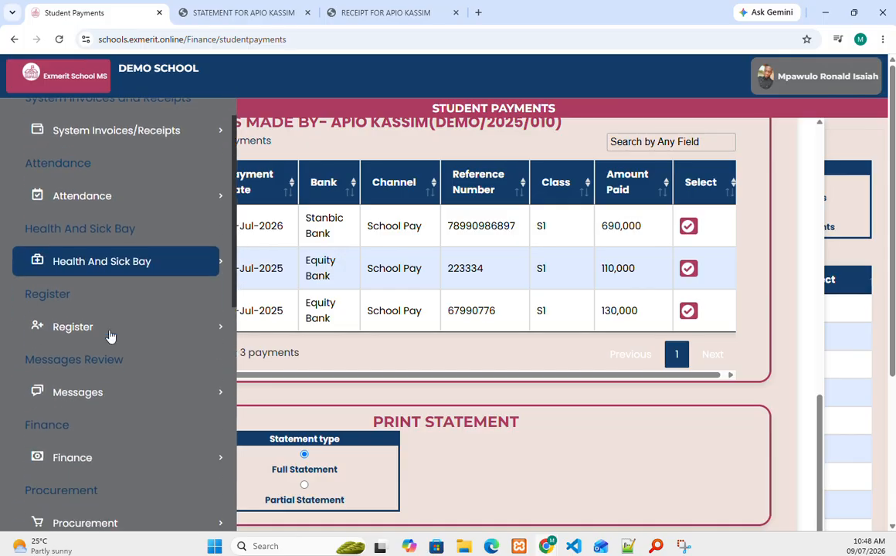
pyautogui.scroll(2, 110, 335)
pyautogui.click(394, 275)
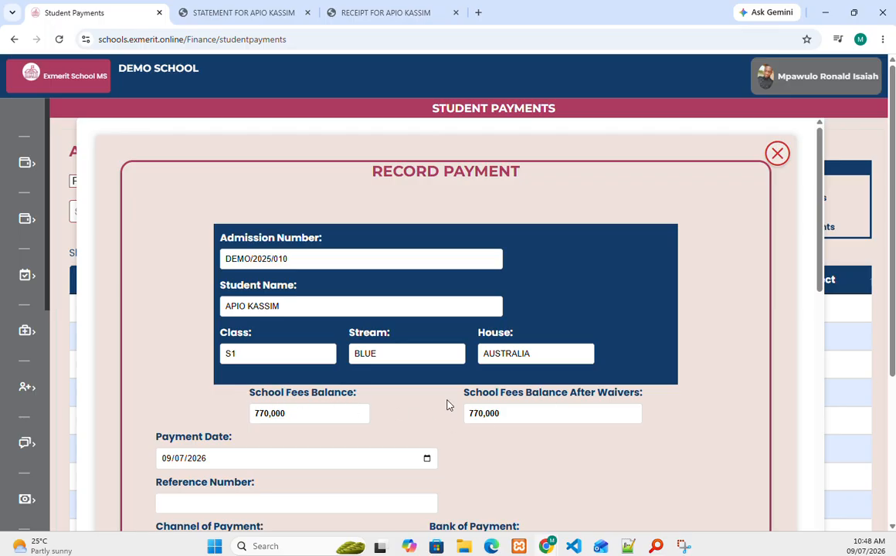
# Step: Expand Finance > Students in the sidebar to reach Student Fees Waivers
pyautogui.moveTo(20, 376)
pyautogui.scroll(-3, 31, 372)
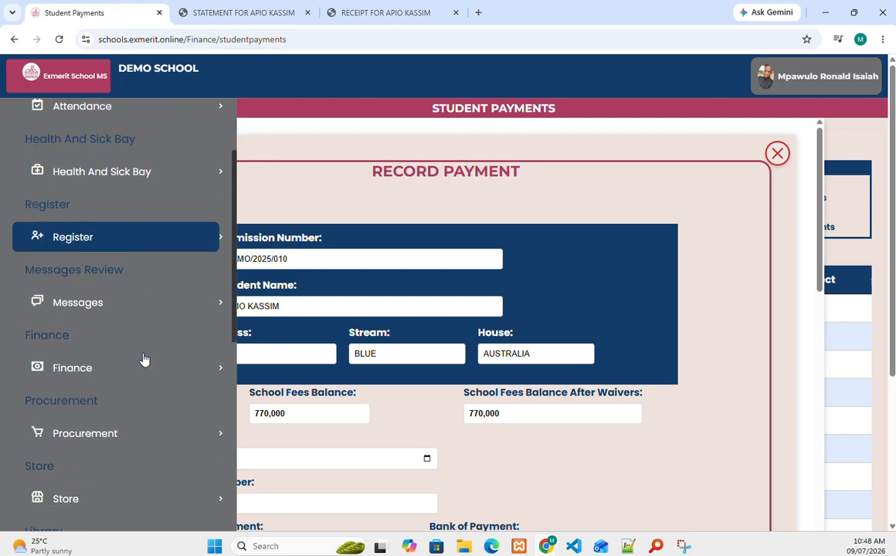
pyautogui.scroll(-4, 146, 354)
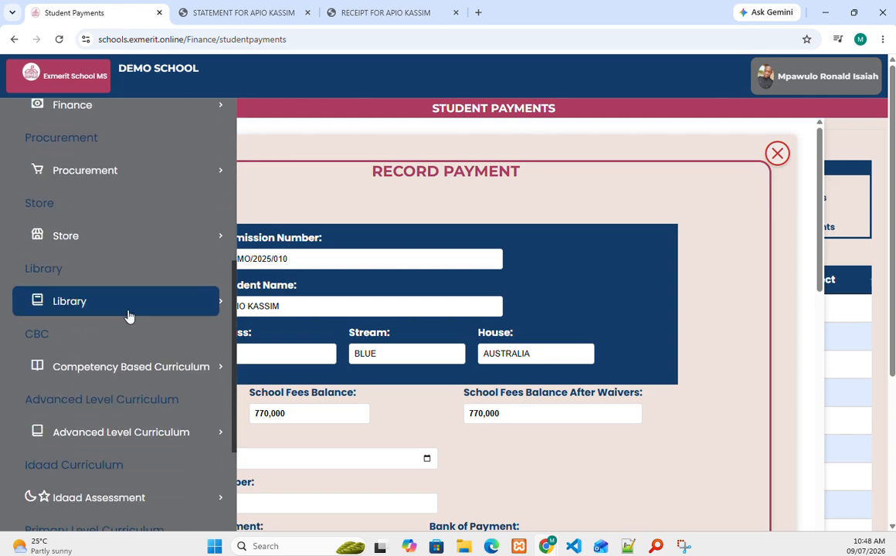
pyautogui.scroll(3, 129, 316)
pyautogui.click(118, 294)
pyautogui.click(115, 330)
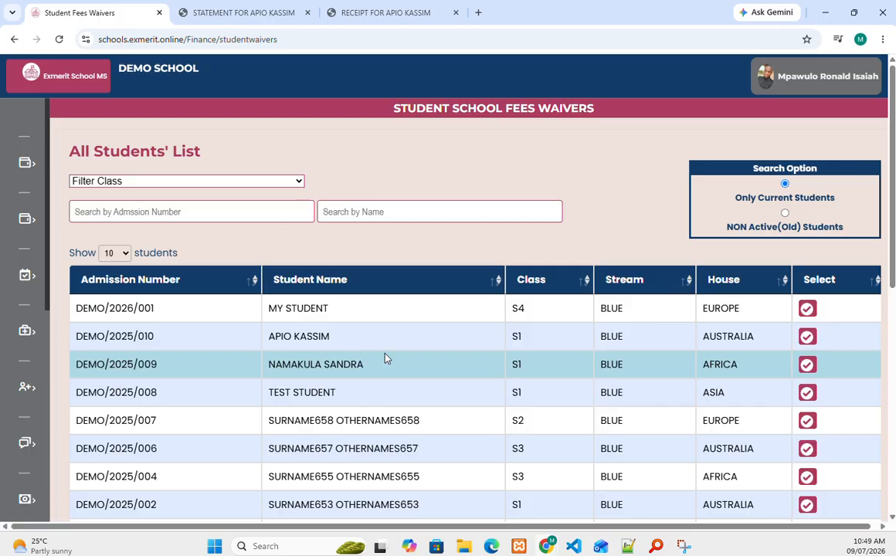
# Step: Scroll the waivers page to the bulk Excel waiver upload section
pyautogui.scroll(-6, 386, 358)
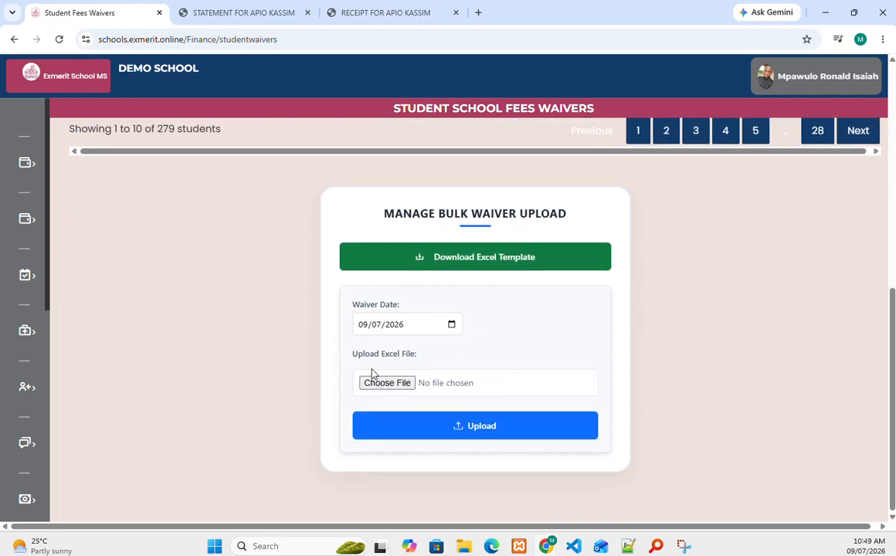
pyautogui.moveTo(139, 255)
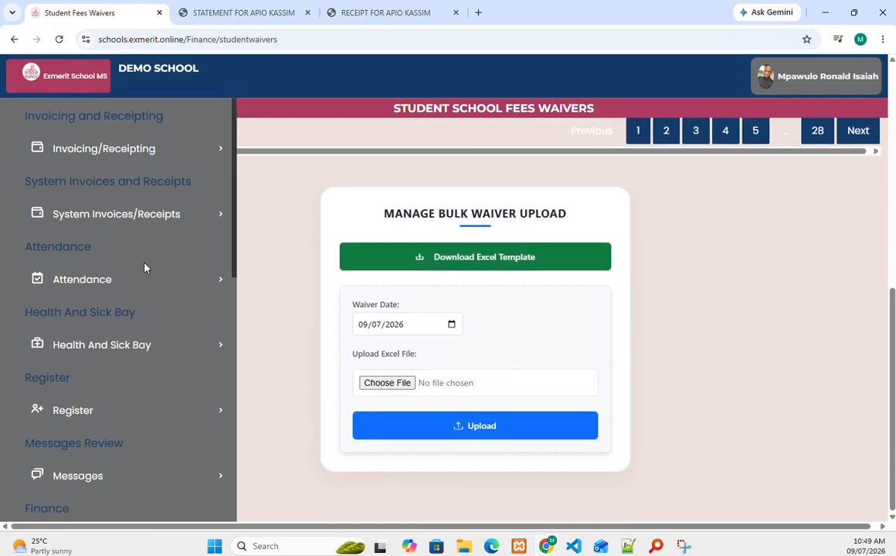
pyautogui.scroll(1, 139, 241)
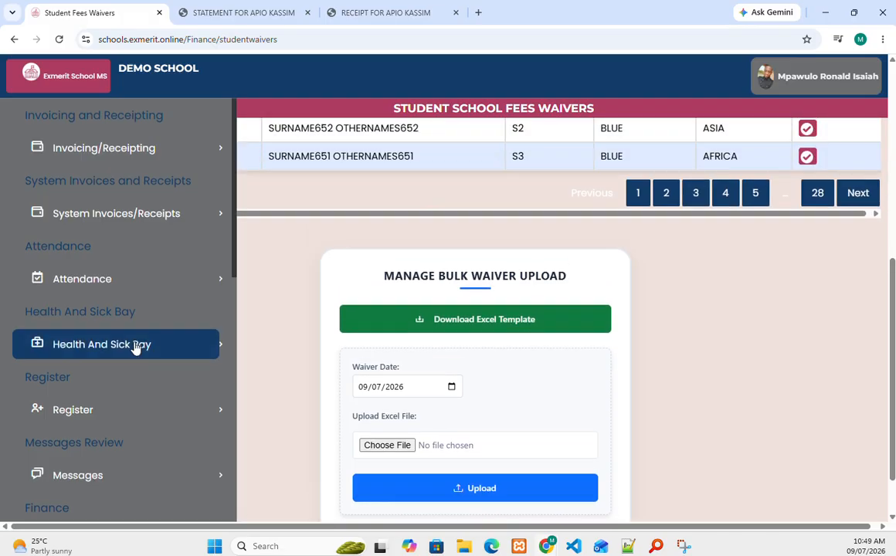
pyautogui.scroll(-1, 136, 349)
pyautogui.scroll(-3, 135, 348)
# Step: Expand Finance > Students, then Staff, to show Staff Allowances and Staff Monthly Salary
pyautogui.click(120, 292)
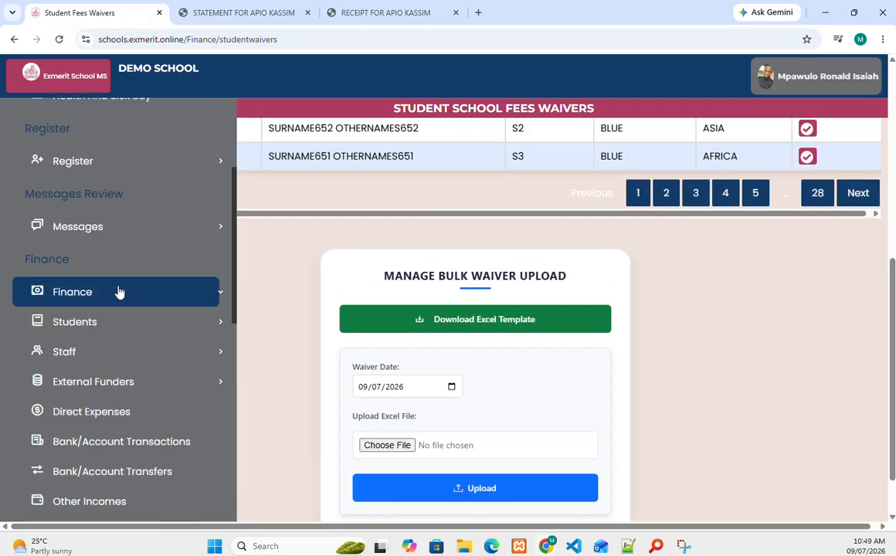
pyautogui.click(119, 329)
pyautogui.scroll(-2, 94, 459)
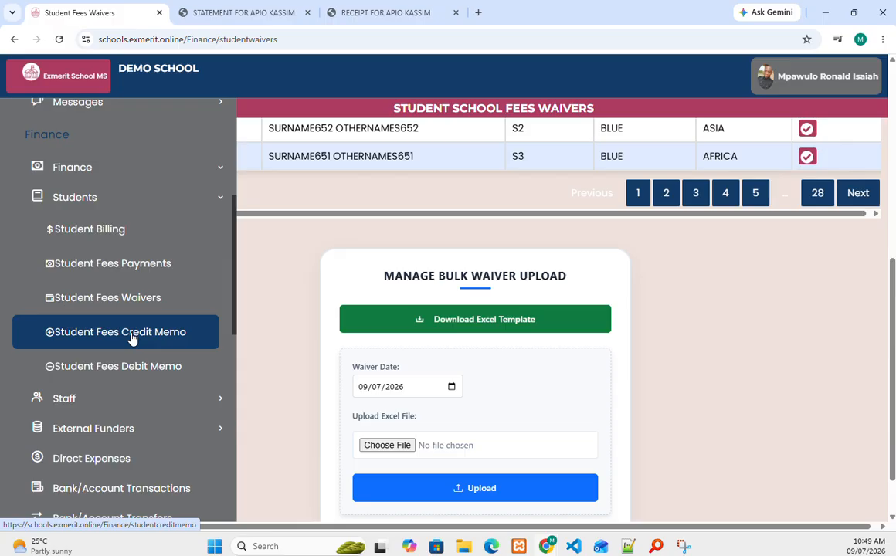
pyautogui.scroll(-3, 133, 340)
pyautogui.click(109, 274)
pyautogui.scroll(-1, 112, 280)
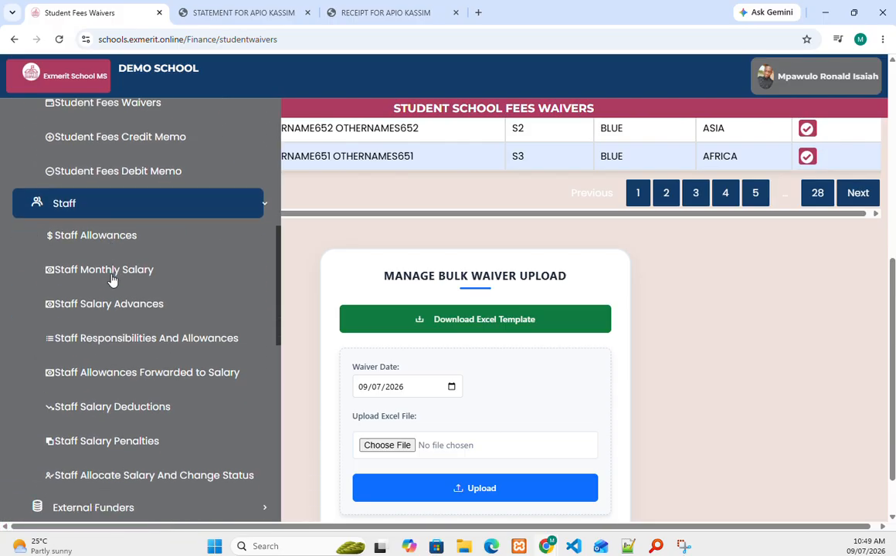
pyautogui.scroll(-1, 112, 280)
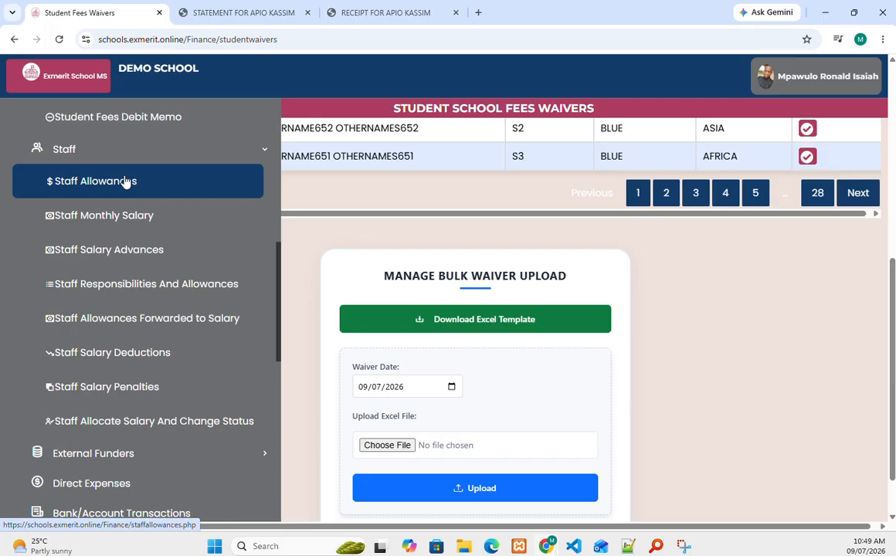
# Step: Open Staff Monthly Salary Payments and view the first staff member's salary payments
pyautogui.click(131, 207)
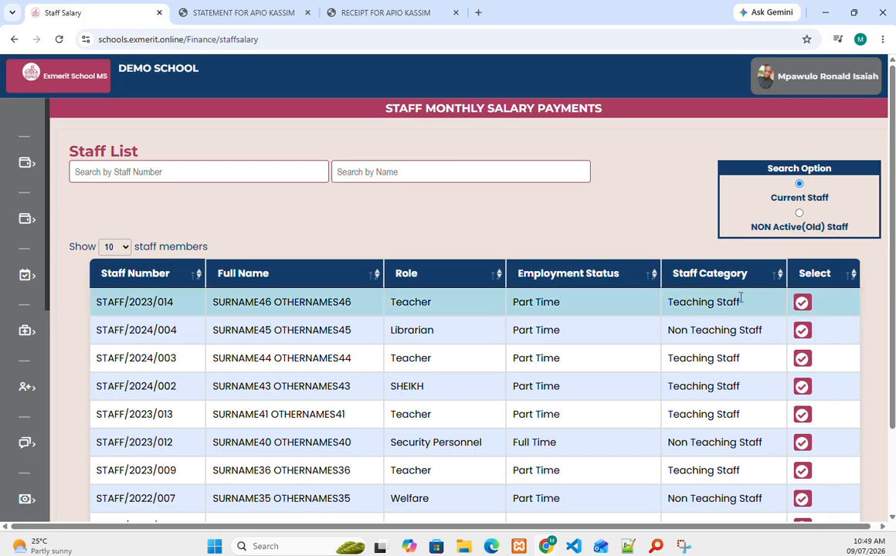
pyautogui.click(802, 303)
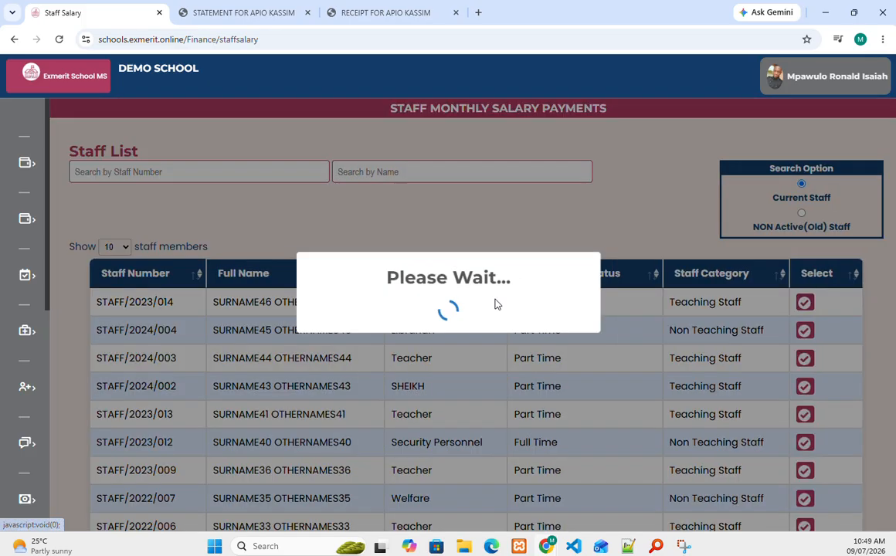
pyautogui.scroll(-4, 411, 303)
pyautogui.scroll(4, 411, 303)
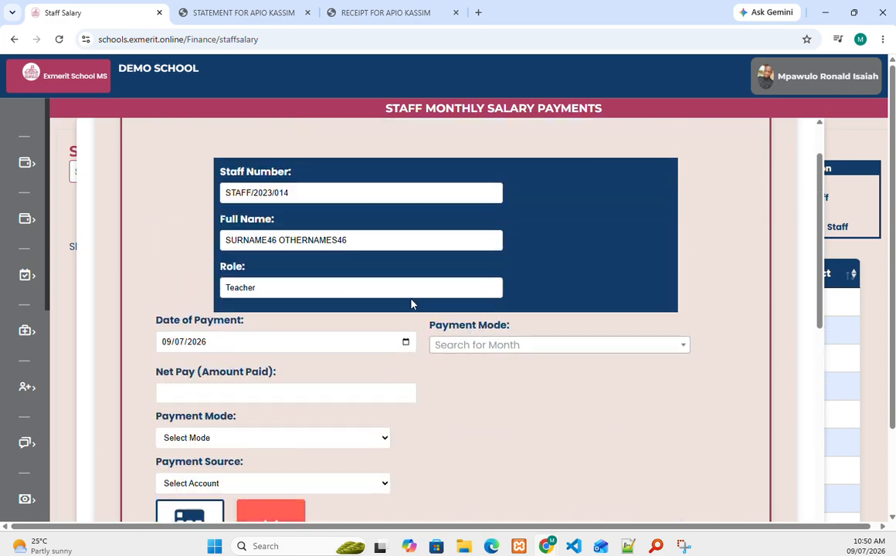
pyautogui.scroll(-5, 411, 304)
pyautogui.scroll(-1, 411, 303)
pyautogui.scroll(7, 425, 348)
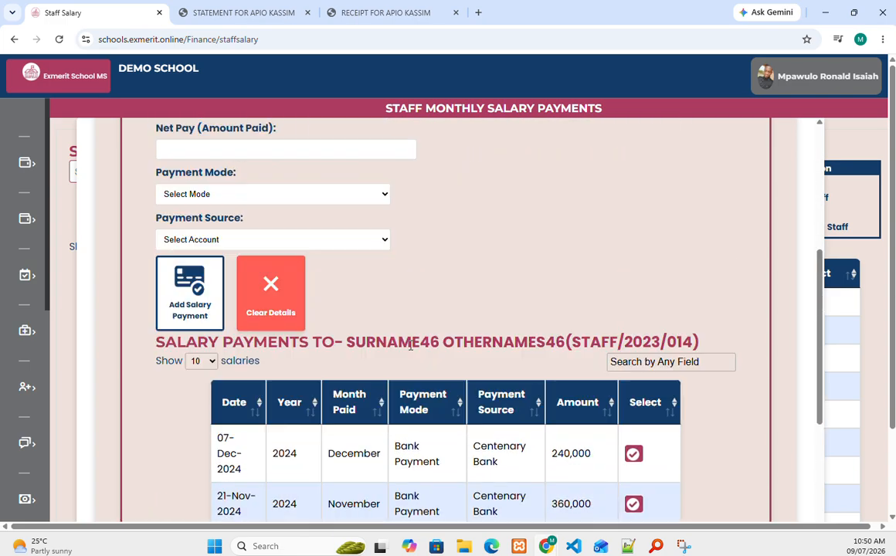
# Step: Close the salary details and expand Finance > Staff in the sidebar
pyautogui.click(777, 152)
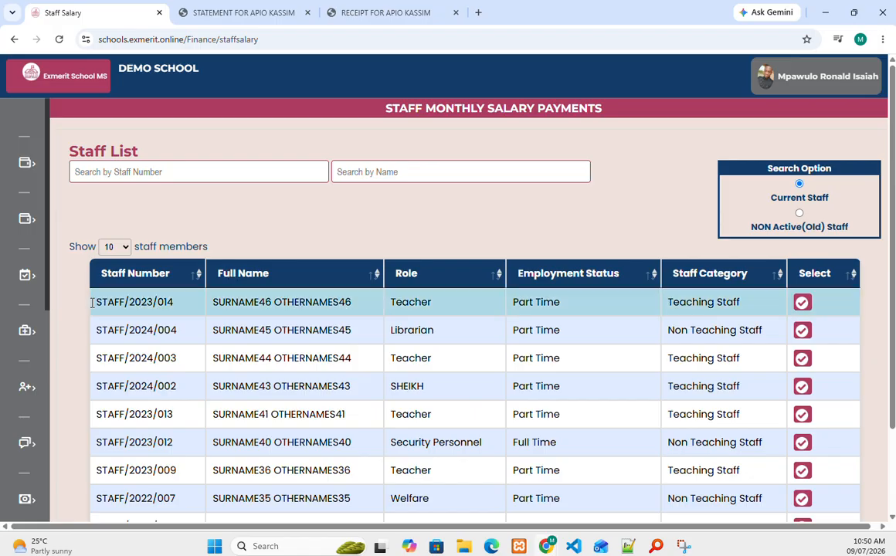
pyautogui.moveTo(47, 325)
pyautogui.scroll(-3, 50, 329)
pyautogui.scroll(-2, 78, 278)
pyautogui.click(103, 235)
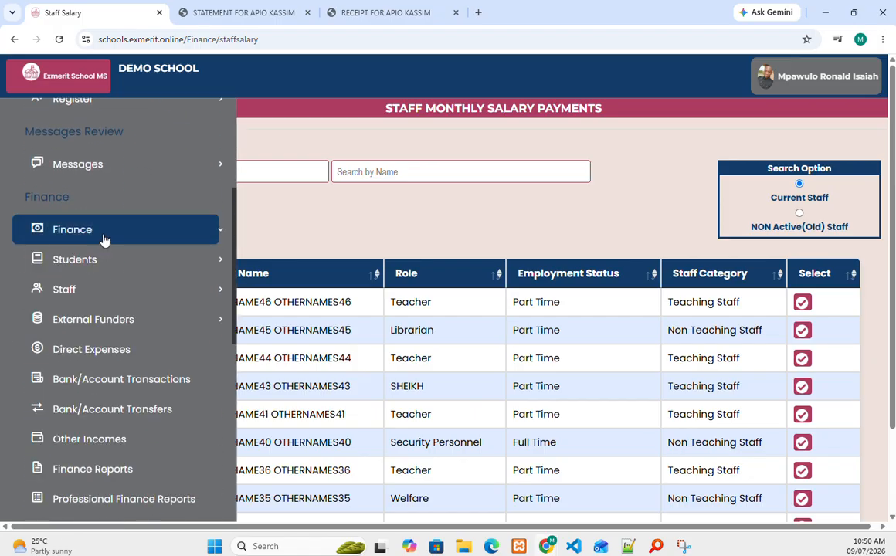
pyautogui.scroll(-3, 97, 278)
pyautogui.click(100, 165)
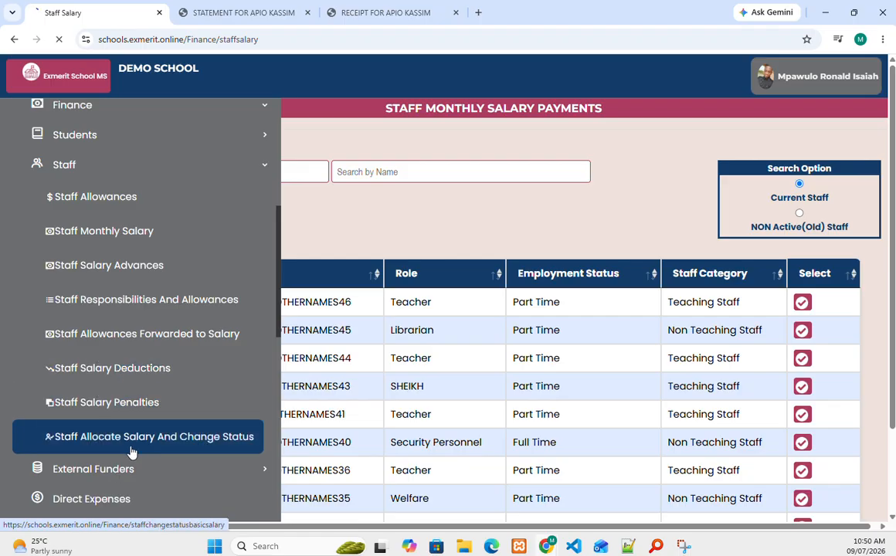
# Step: Scroll the staff salary and status page to review the Generate Pay Roll section
pyautogui.scroll(-7, 390, 401)
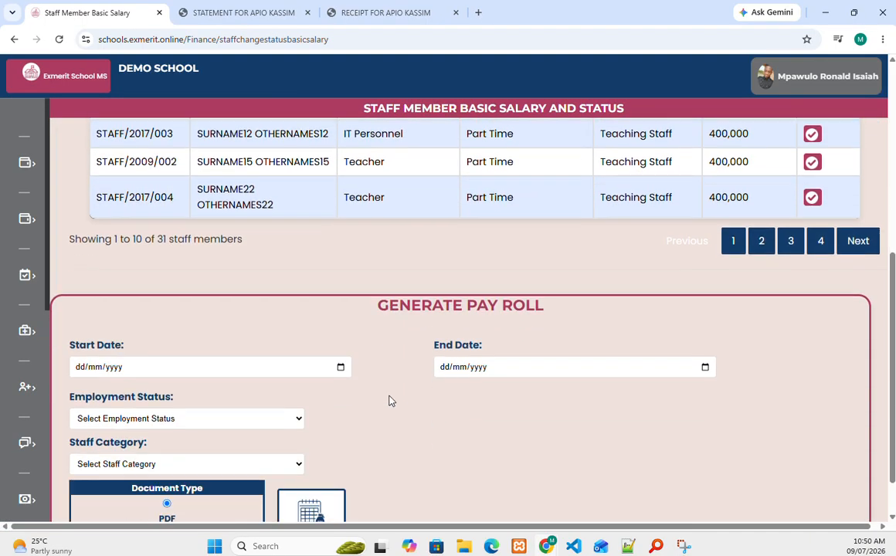
pyautogui.moveTo(2, 269)
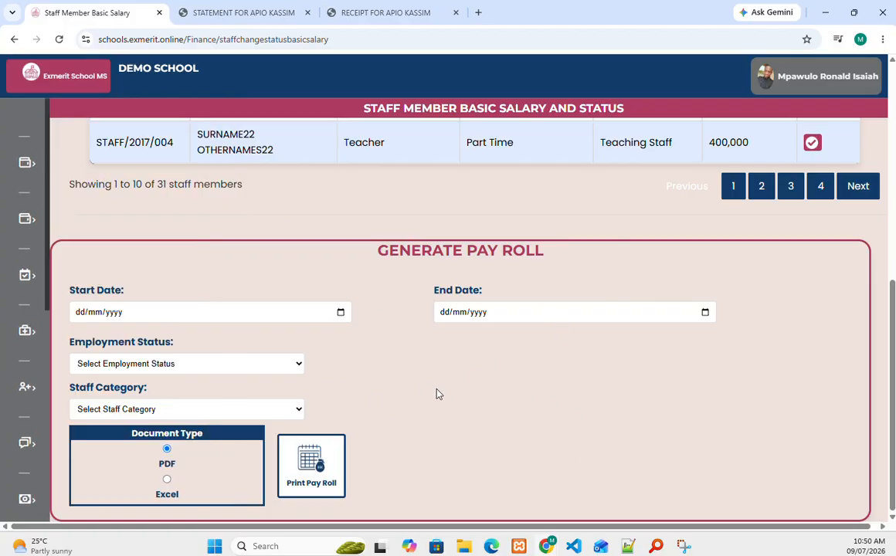
pyautogui.moveTo(31, 286)
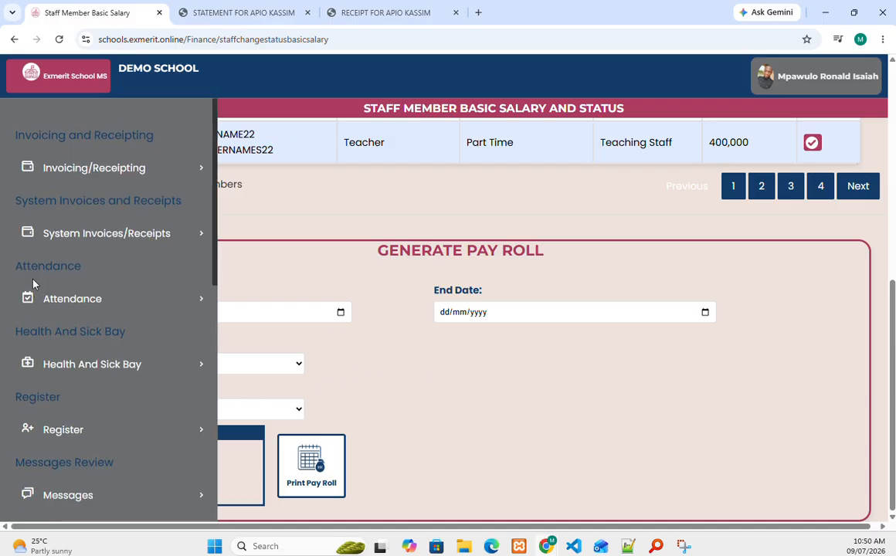
pyautogui.scroll(-5, 130, 280)
pyautogui.scroll(2, 94, 346)
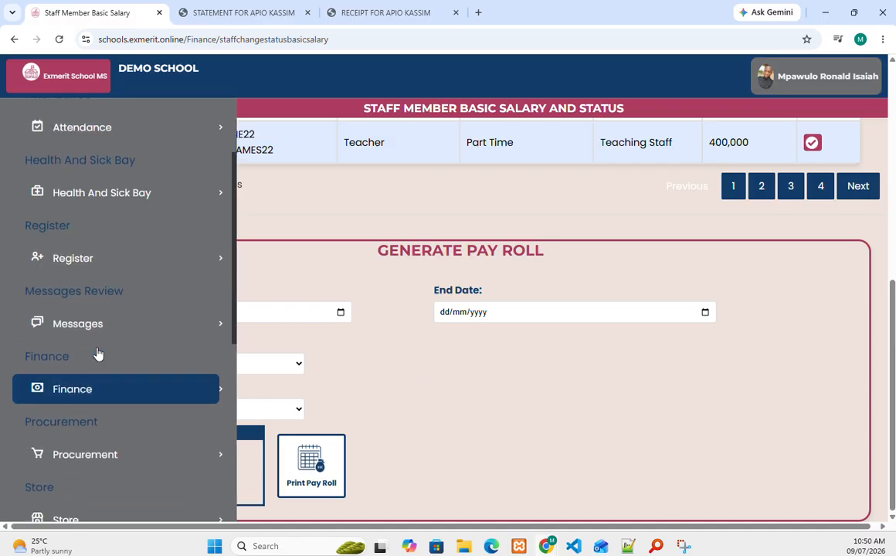
pyautogui.scroll(-3, 124, 232)
pyautogui.scroll(-3, 124, 239)
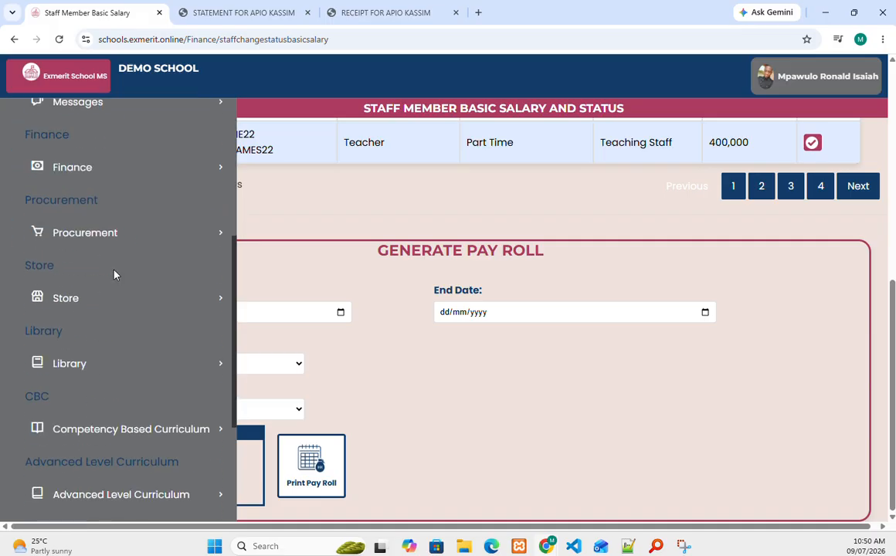
# Step: Open Direct Expenses from the Finance > External Funders menu
pyautogui.click(114, 170)
pyautogui.scroll(-1, 110, 271)
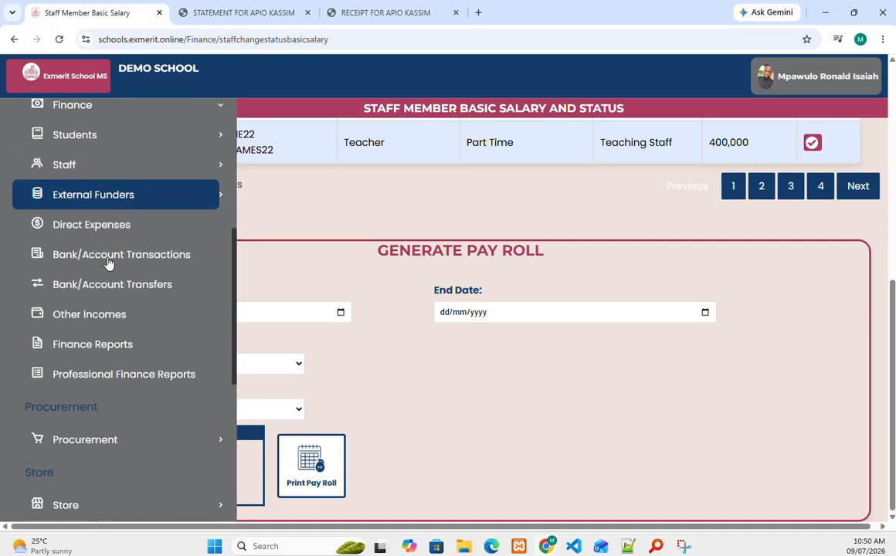
pyautogui.click(121, 198)
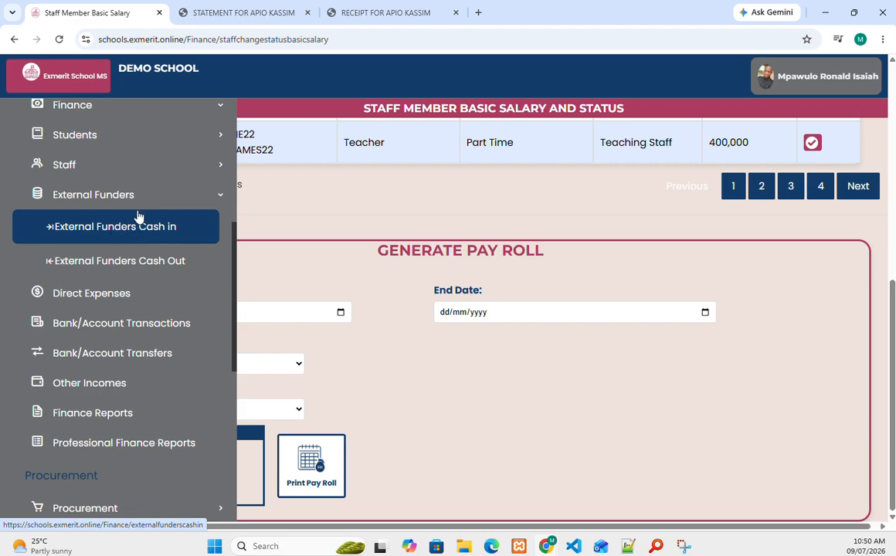
pyautogui.click(132, 297)
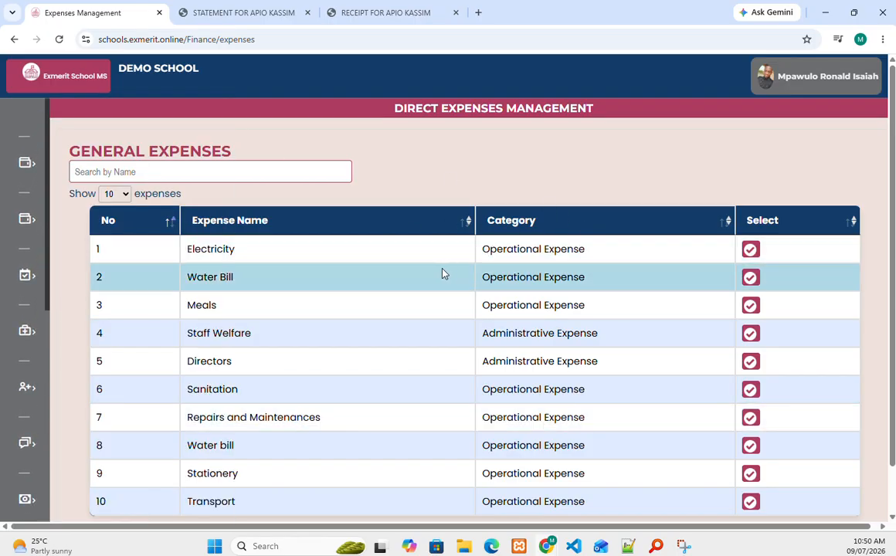
# Step: Scroll the Electricity, Meals and Transport expenses, then expand Finance for Bank/Account Transactions
pyautogui.moveTo(49, 289)
pyautogui.scroll(-3, 58, 318)
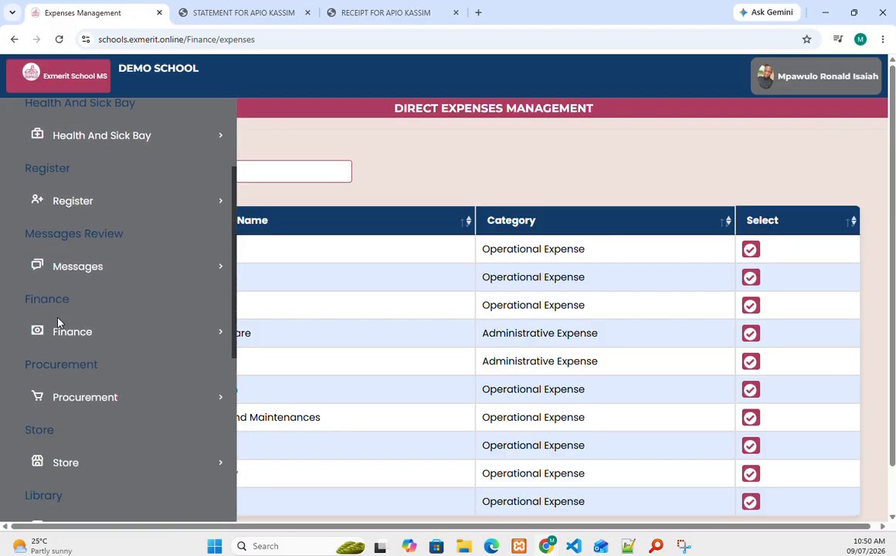
pyautogui.scroll(-1, 70, 278)
pyautogui.click(74, 237)
pyautogui.scroll(-3, 76, 245)
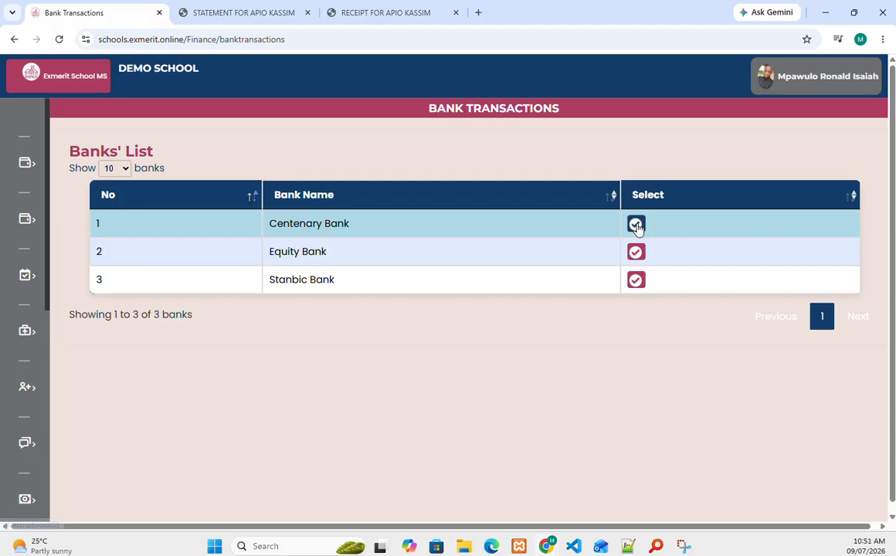
pyautogui.click(635, 224)
pyautogui.scroll(-2, 578, 224)
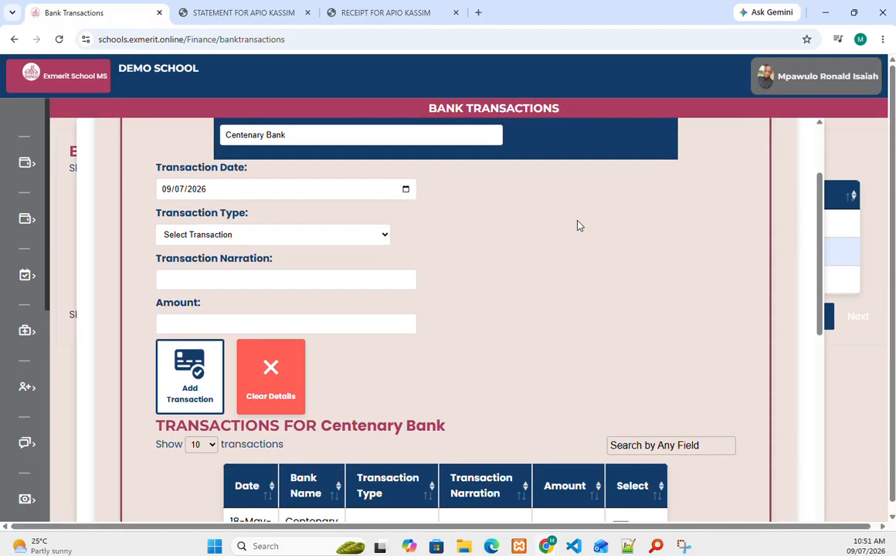
pyautogui.scroll(2, 578, 225)
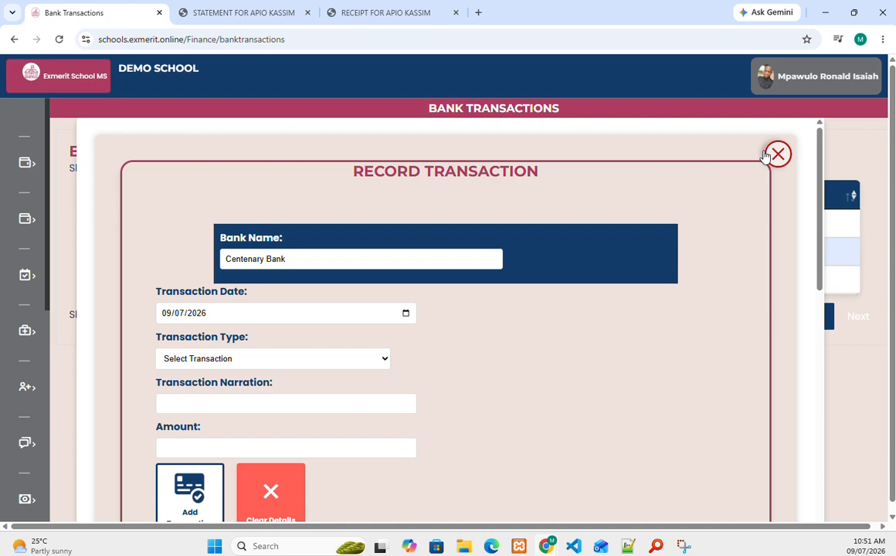
pyautogui.scroll(-10, 224, 306)
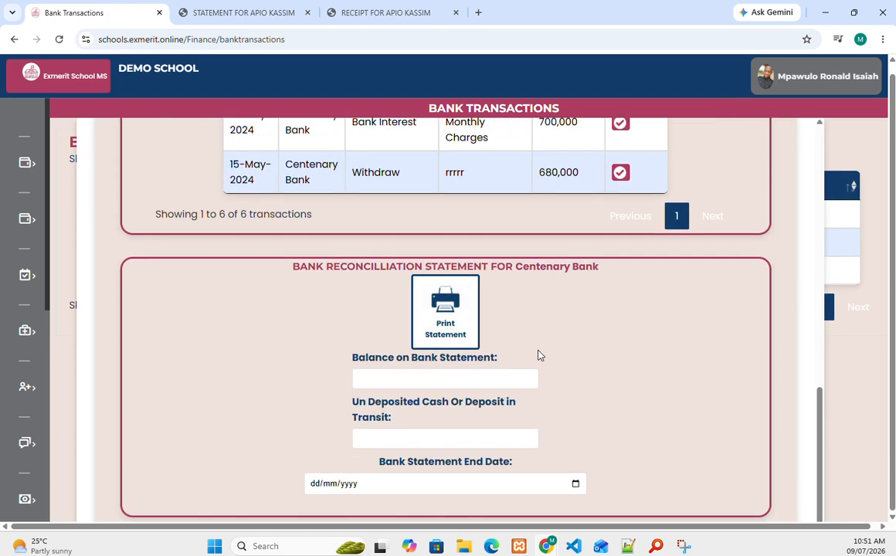
pyautogui.scroll(10, 537, 353)
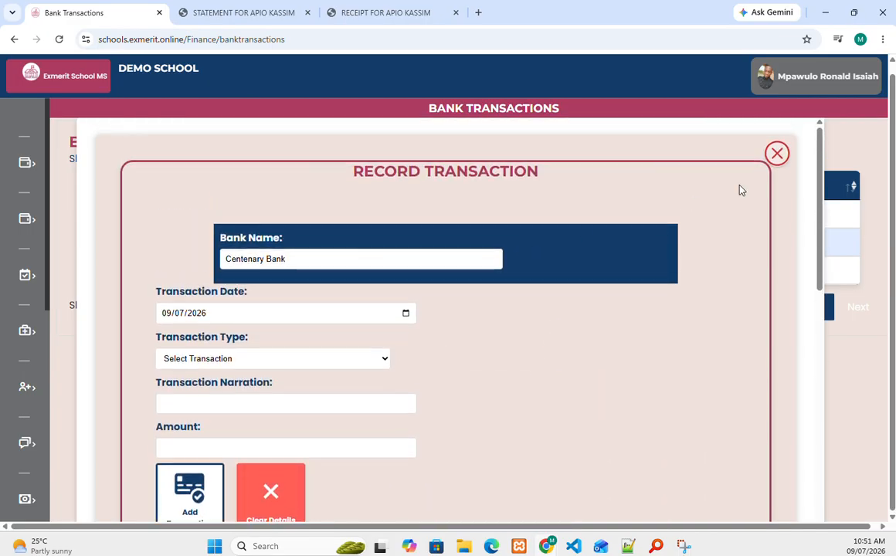
pyautogui.click(776, 153)
pyautogui.moveTo(7, 313)
pyautogui.scroll(-4, 62, 282)
pyautogui.click(92, 235)
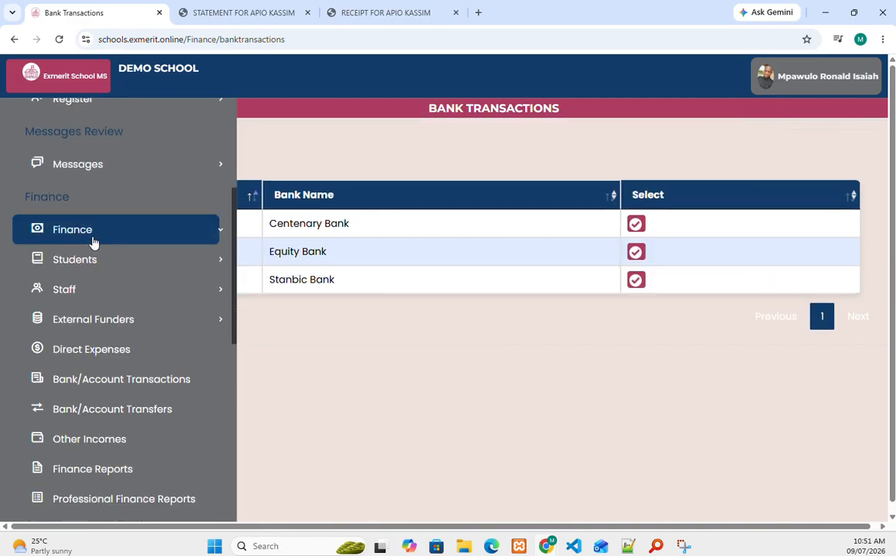
pyautogui.scroll(-4, 96, 313)
pyautogui.scroll(2, 92, 275)
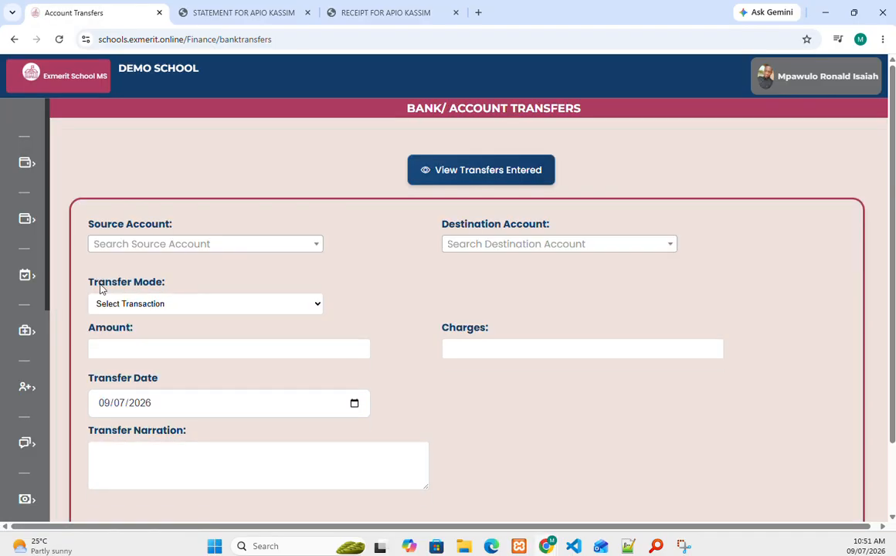
# Step: Check which banks the Source Account and Destination Account dropdowns offer
pyautogui.click(250, 243)
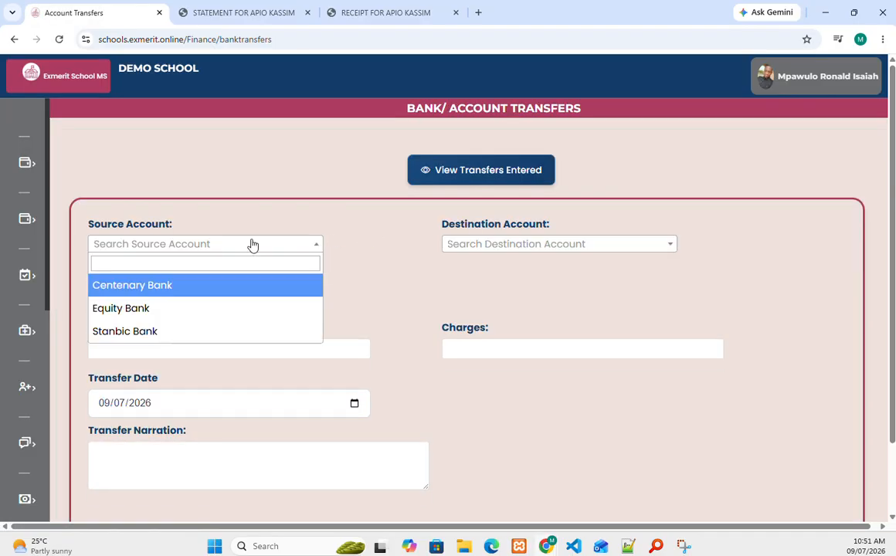
pyautogui.click(474, 245)
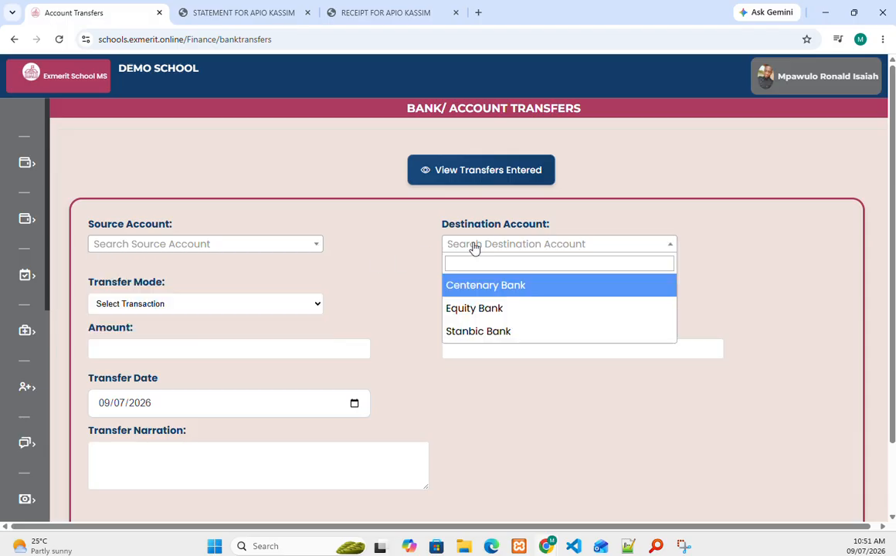
pyautogui.click(222, 246)
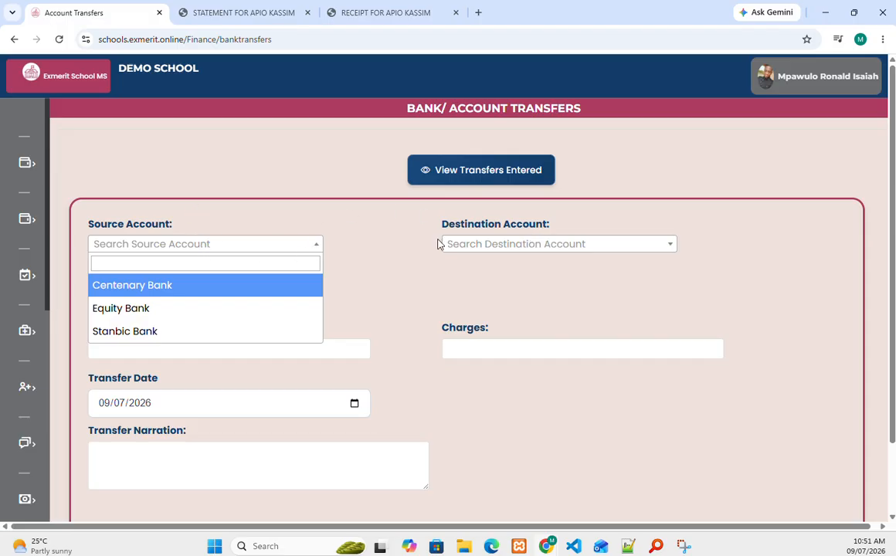
# Step: Expand the Finance section in the sidebar to reach Other Incomes
pyautogui.scroll(-2, 543, 261)
pyautogui.moveTo(10, 296)
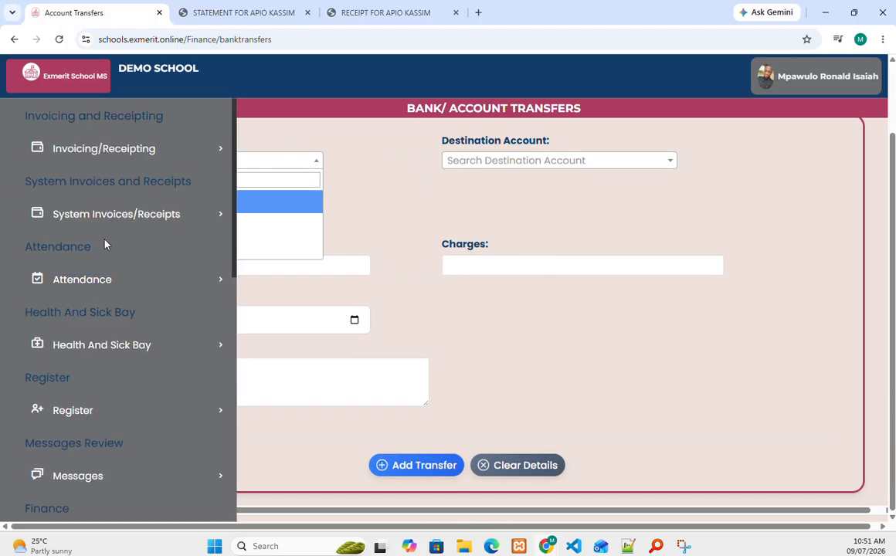
pyautogui.scroll(-2, 106, 277)
pyautogui.scroll(1, 106, 281)
pyautogui.scroll(-3, 108, 239)
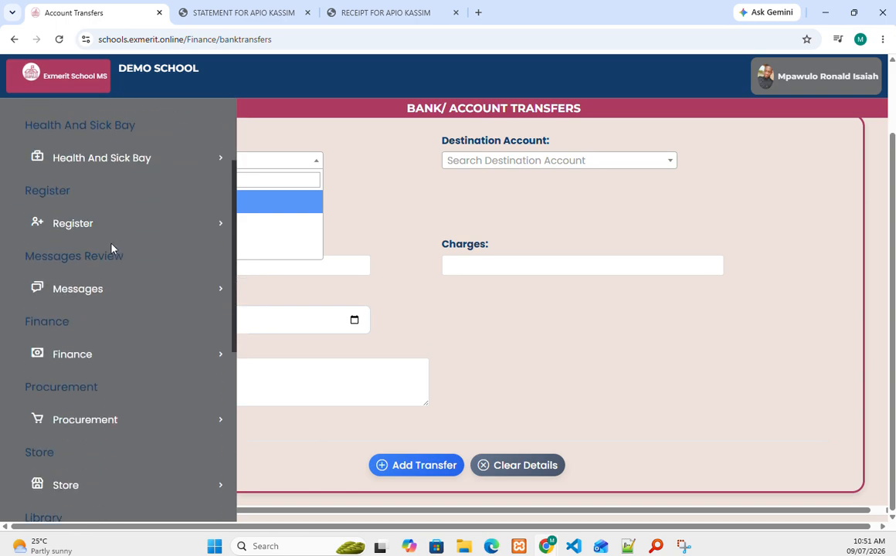
pyautogui.scroll(5, 112, 255)
pyautogui.scroll(-4, 114, 261)
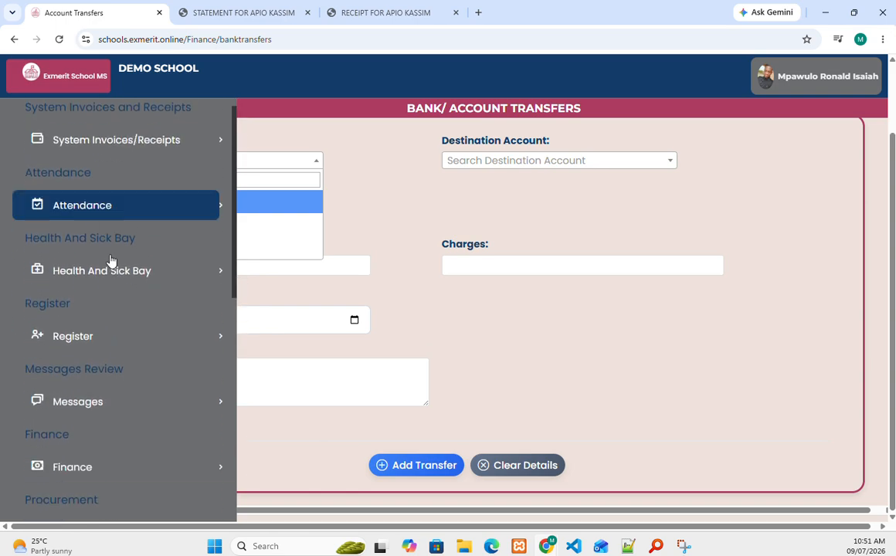
pyautogui.click(112, 230)
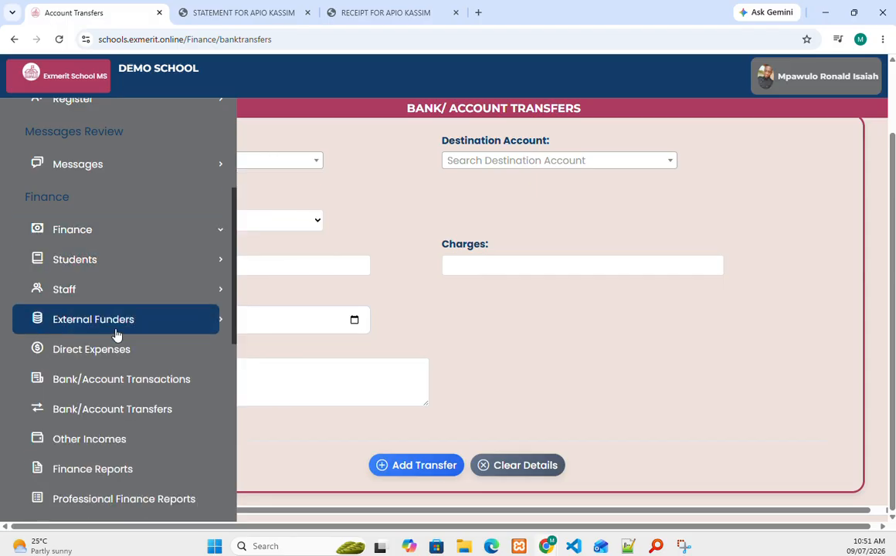
pyautogui.scroll(-1, 117, 358)
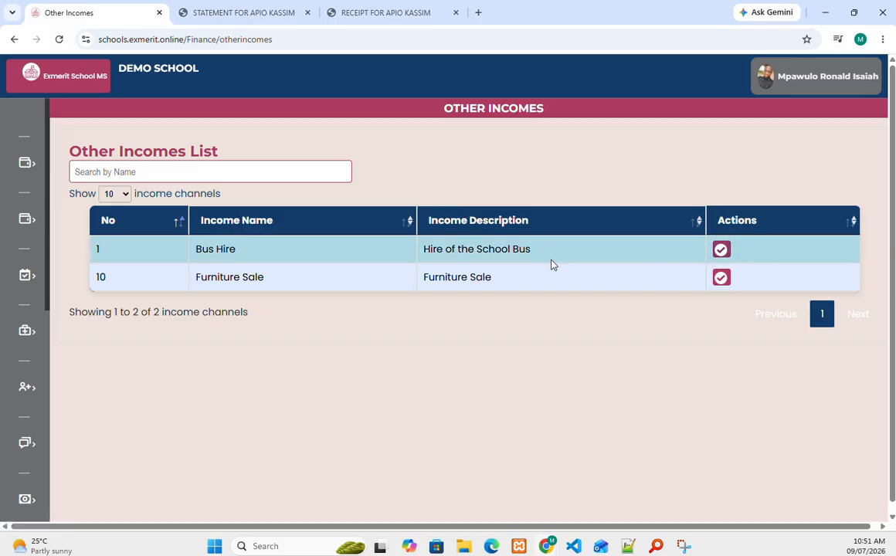
# Step: Expand Finance in the sidebar again to head for Finance Reports
pyautogui.moveTo(6, 326)
pyautogui.scroll(-5, 82, 308)
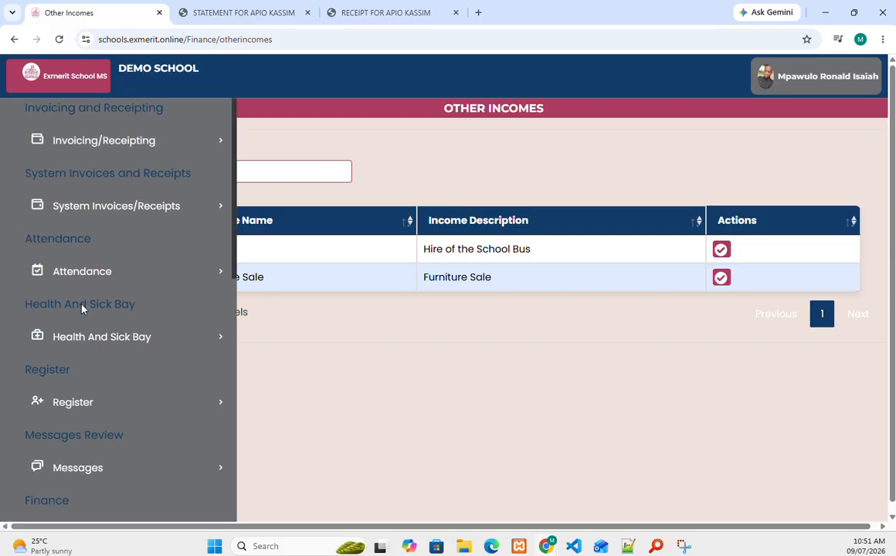
pyautogui.click(112, 301)
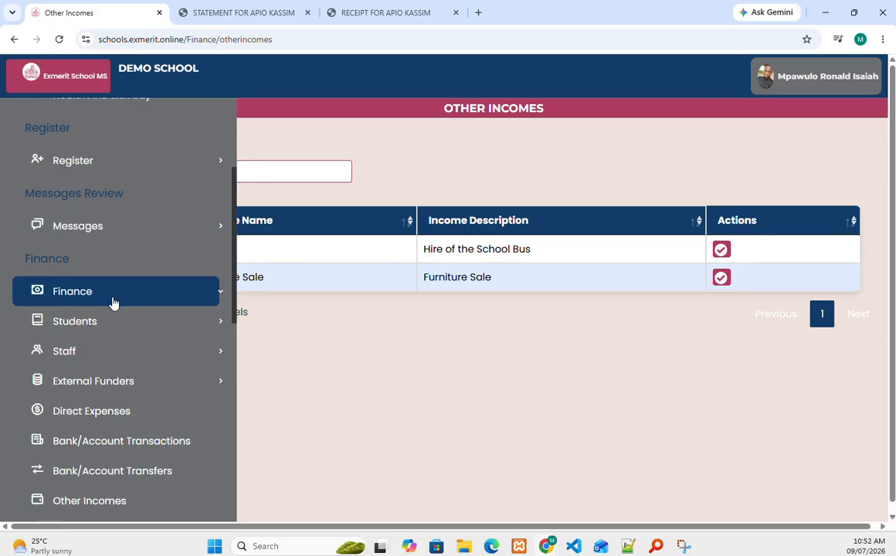
pyautogui.scroll(-3, 115, 309)
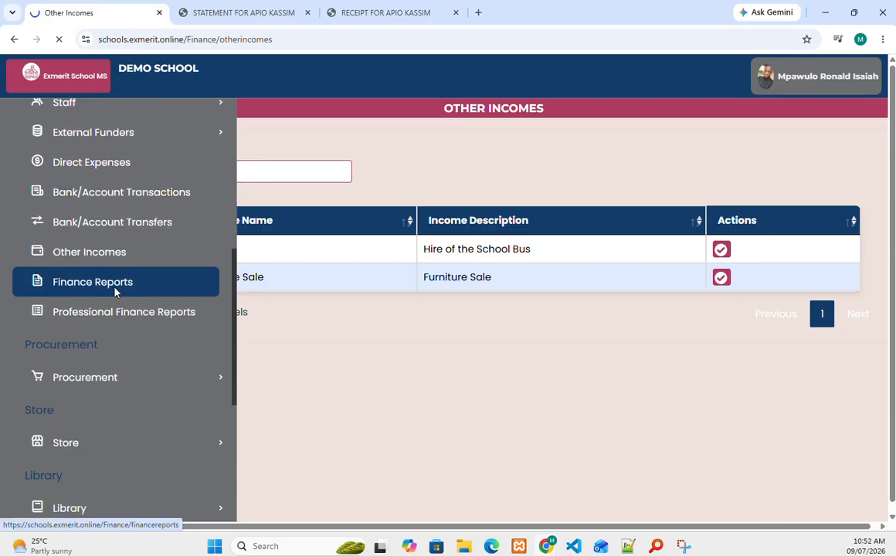
# Step: Scroll through the regular Finance Reports page to review its reports
pyautogui.scroll(-1, 456, 224)
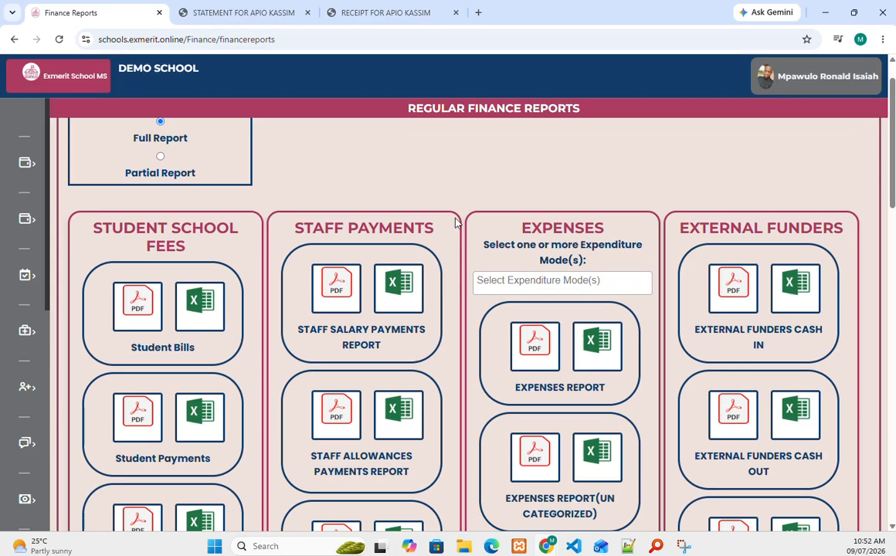
pyautogui.scroll(-5, 455, 224)
pyautogui.scroll(4, 456, 224)
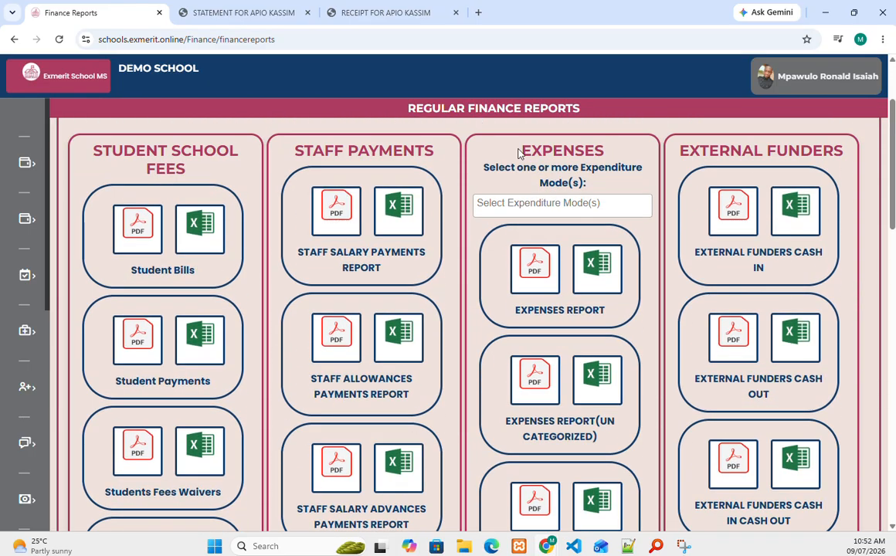
pyautogui.scroll(-10, 645, 227)
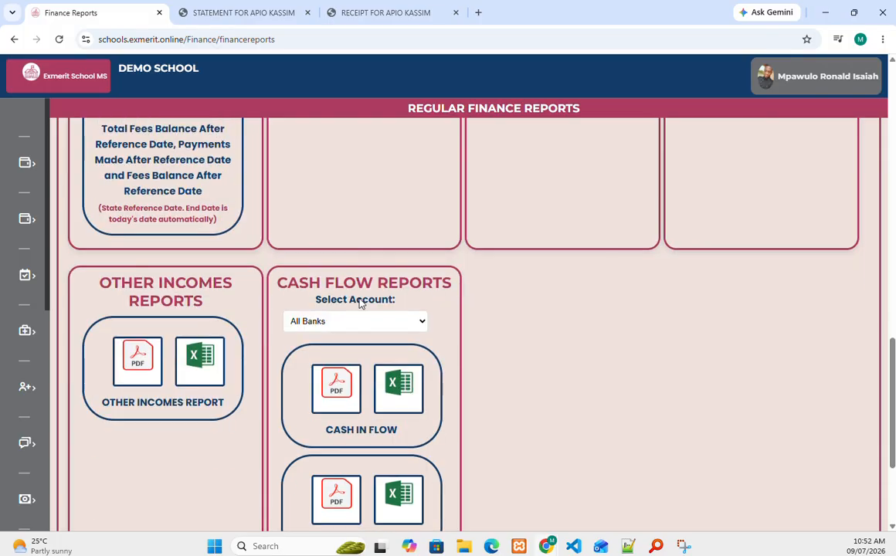
pyautogui.scroll(5, 360, 303)
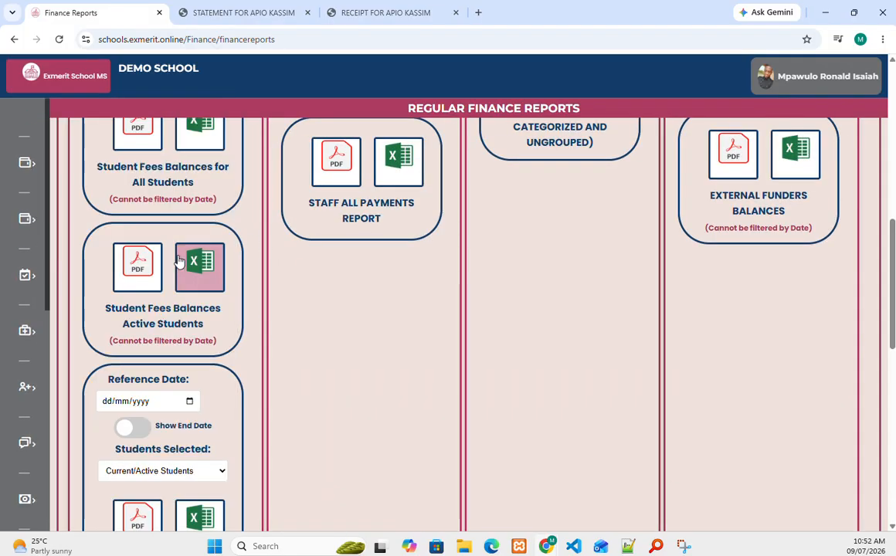
pyautogui.scroll(3, 172, 228)
pyautogui.scroll(-5, 171, 229)
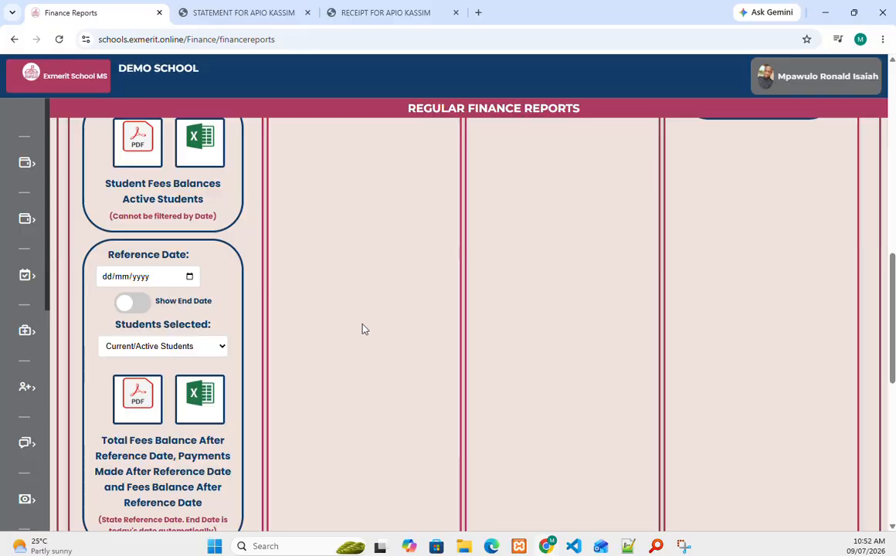
pyautogui.scroll(8, 363, 329)
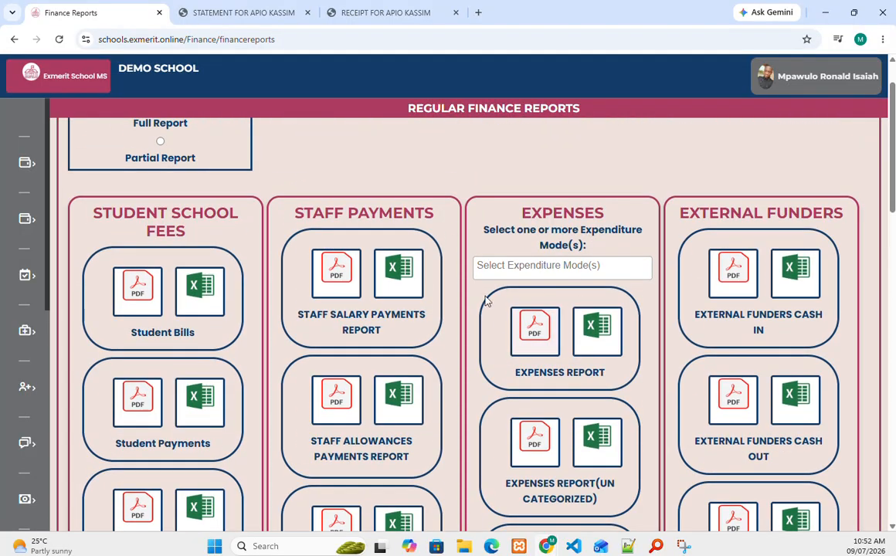
pyautogui.scroll(-10, 502, 280)
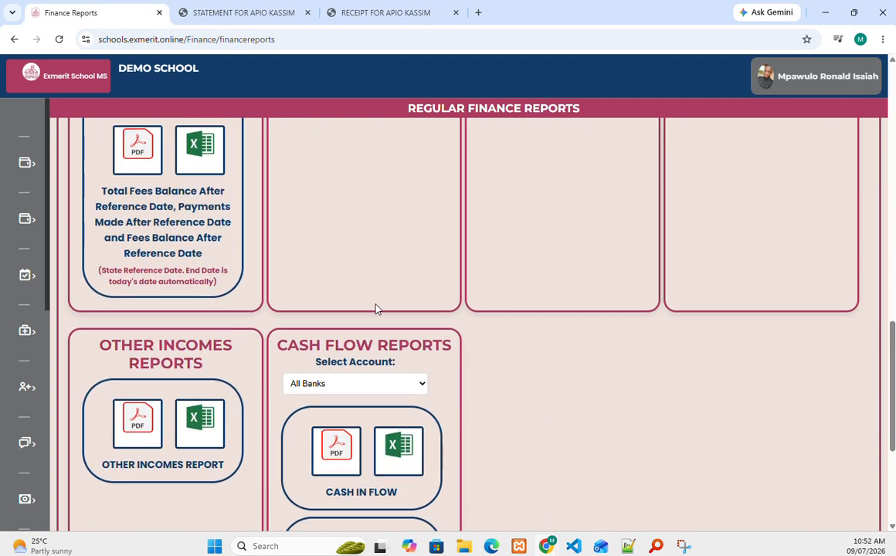
# Step: Expand the Finance section's list of pages in the sidebar
pyautogui.moveTo(30, 346)
pyautogui.scroll(-3, 92, 352)
pyautogui.click(93, 354)
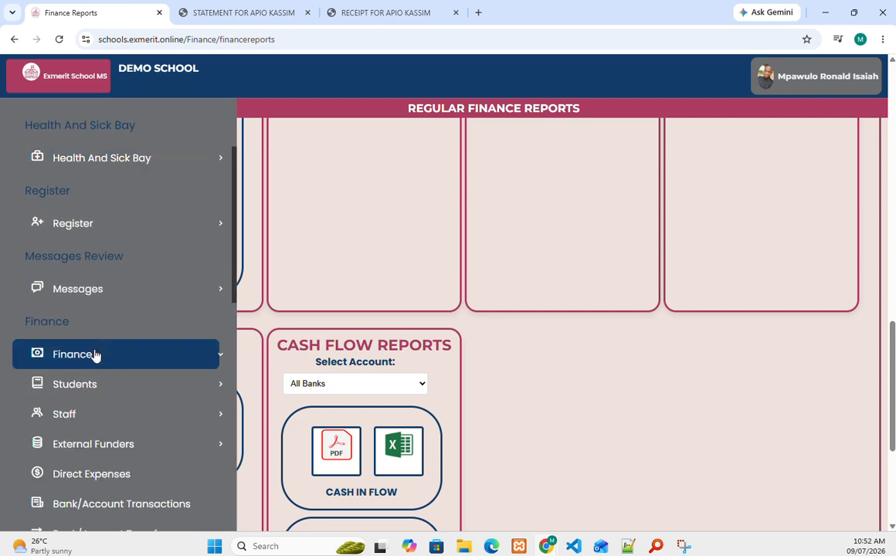
pyautogui.scroll(-3, 95, 355)
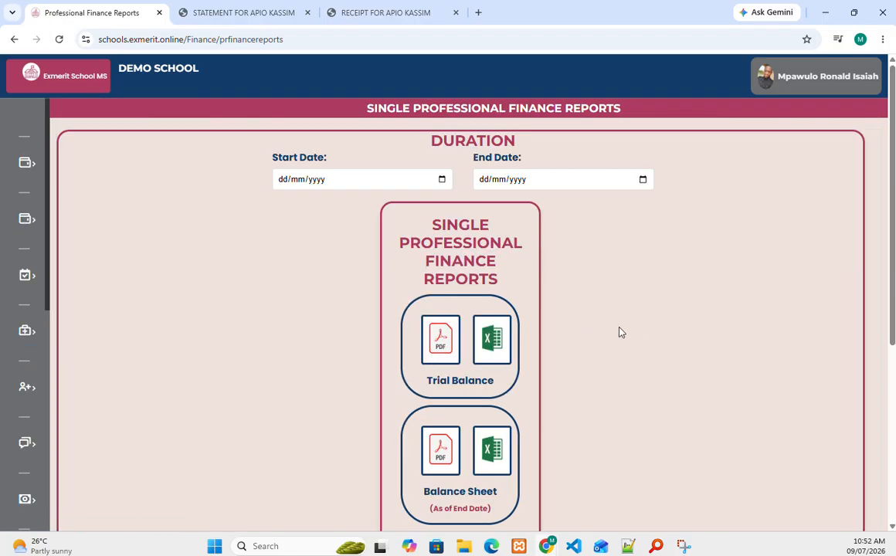
# Step: Scroll the Professional Finance Reports cards for Trial Balance and Balance Sheet exports
pyautogui.scroll(-2, 618, 332)
pyautogui.scroll(-2, 610, 332)
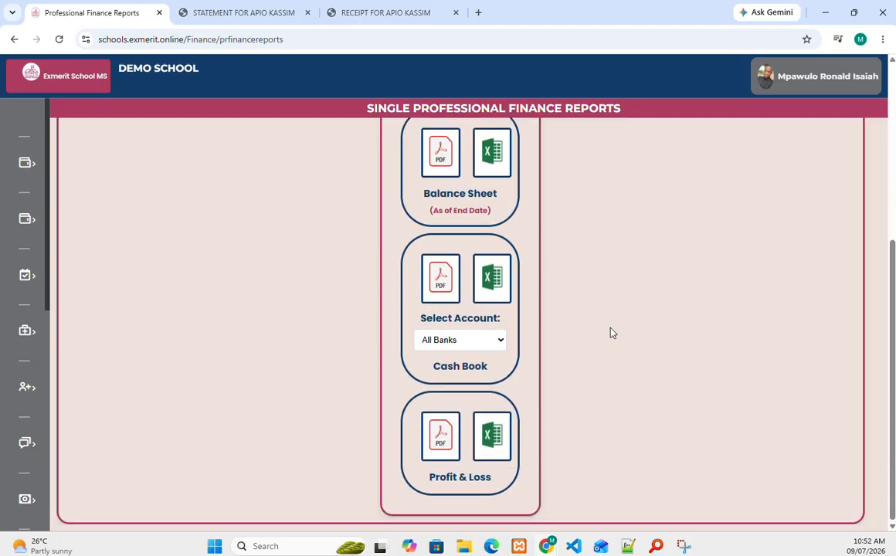
pyautogui.scroll(1, 595, 323)
pyautogui.scroll(-1, 576, 323)
pyautogui.scroll(3, 442, 315)
pyautogui.moveTo(20, 356)
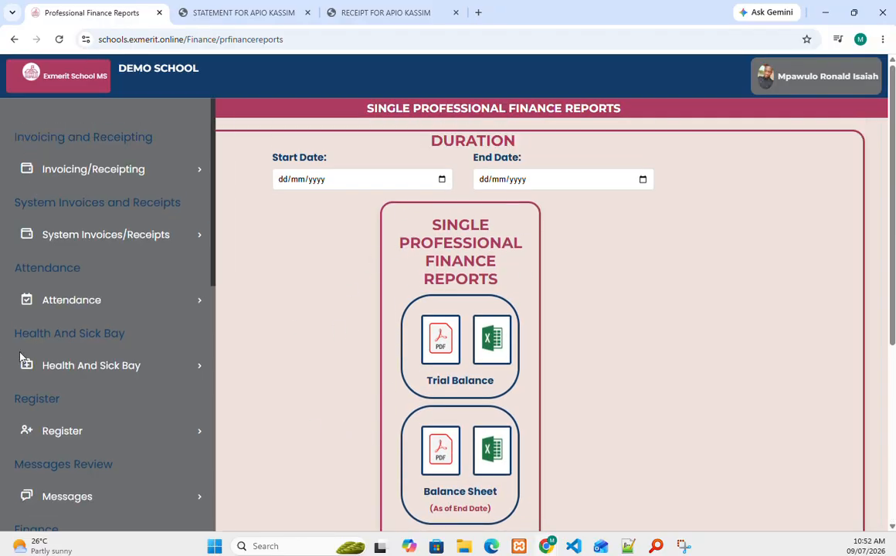
pyautogui.scroll(-5, 27, 356)
# Step: Expand Finance and Procurement in the sidebar to reach Local Purchase Orders
pyautogui.click(88, 229)
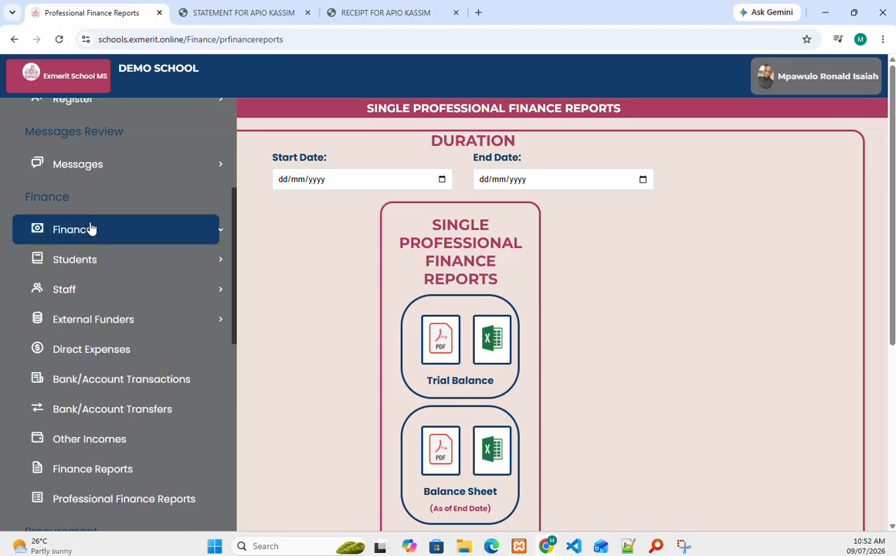
pyautogui.scroll(-3, 90, 232)
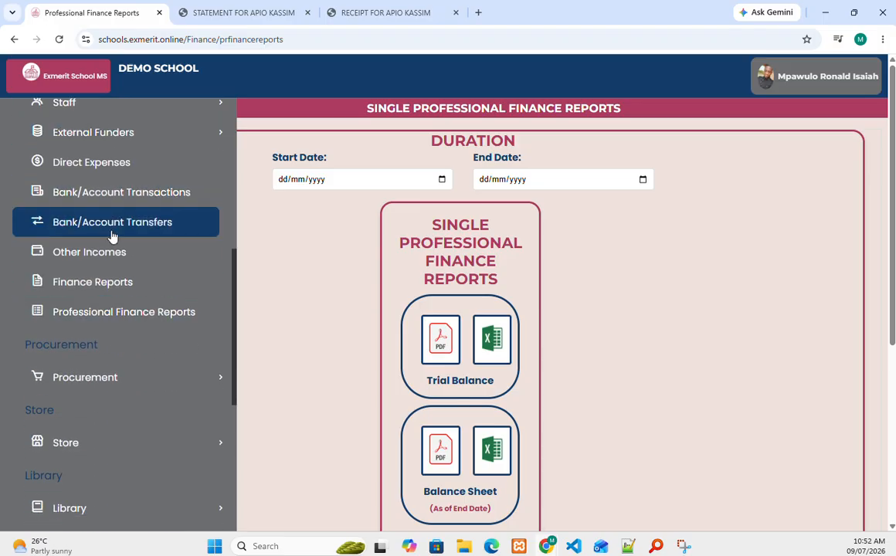
pyautogui.click(120, 376)
pyautogui.scroll(-2, 121, 363)
pyautogui.scroll(-2, 121, 355)
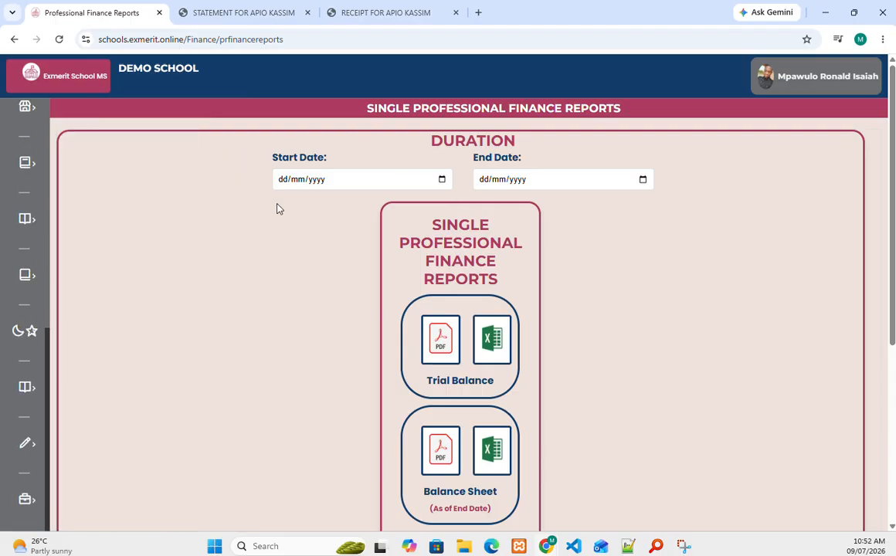
pyautogui.scroll(-2, 80, 293)
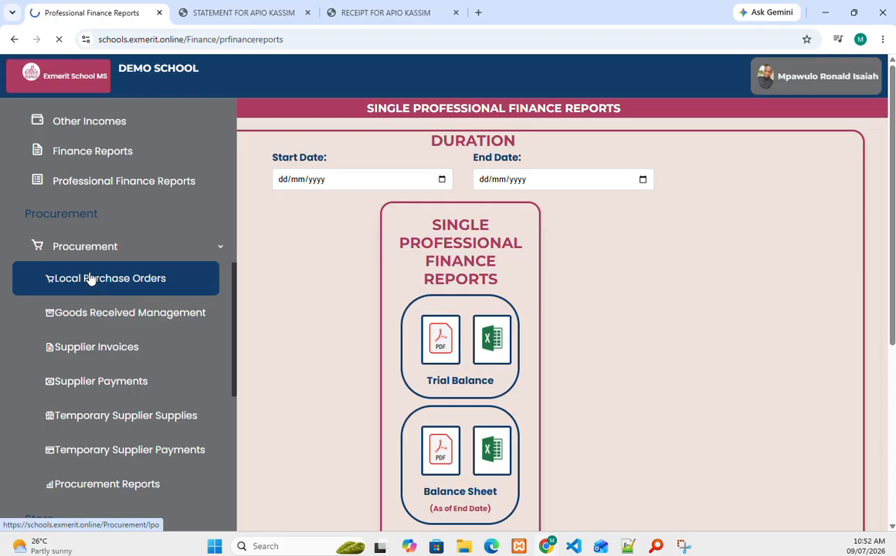
pyautogui.scroll(-2, 243, 276)
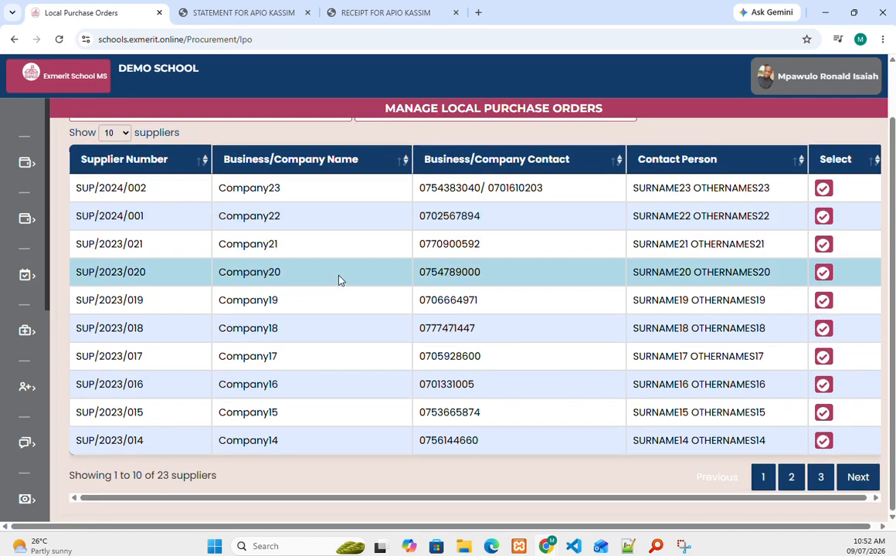
# Step: Start a Company22 purchase order with delivery date 11 July 2026
pyautogui.click(823, 216)
pyautogui.scroll(-7, 459, 259)
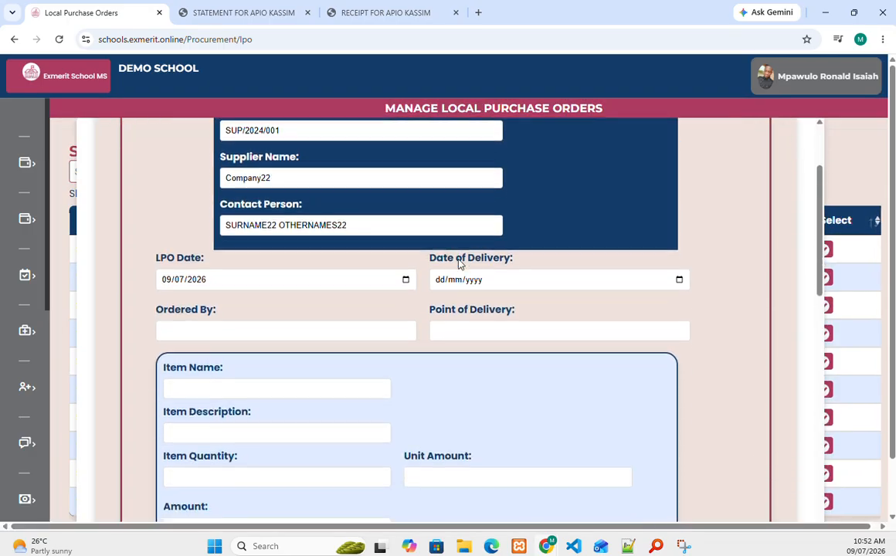
pyautogui.scroll(7, 496, 220)
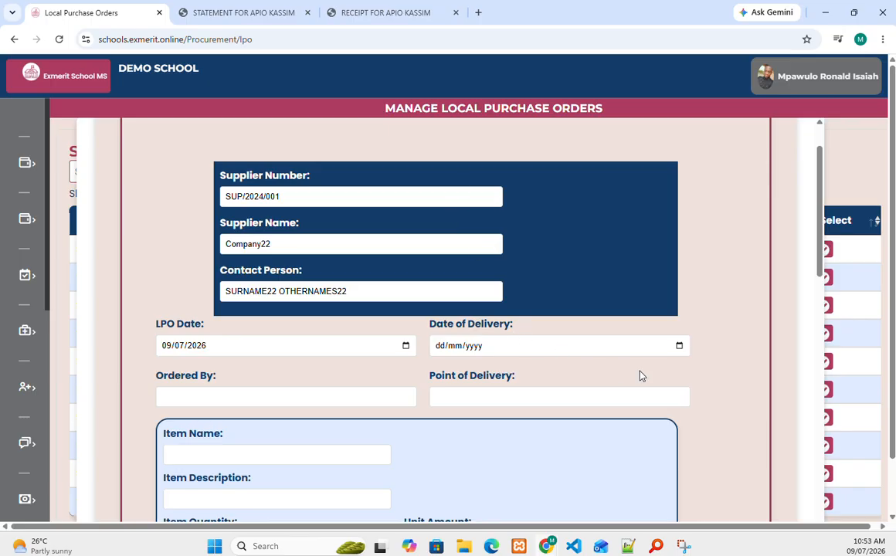
pyautogui.click(655, 355)
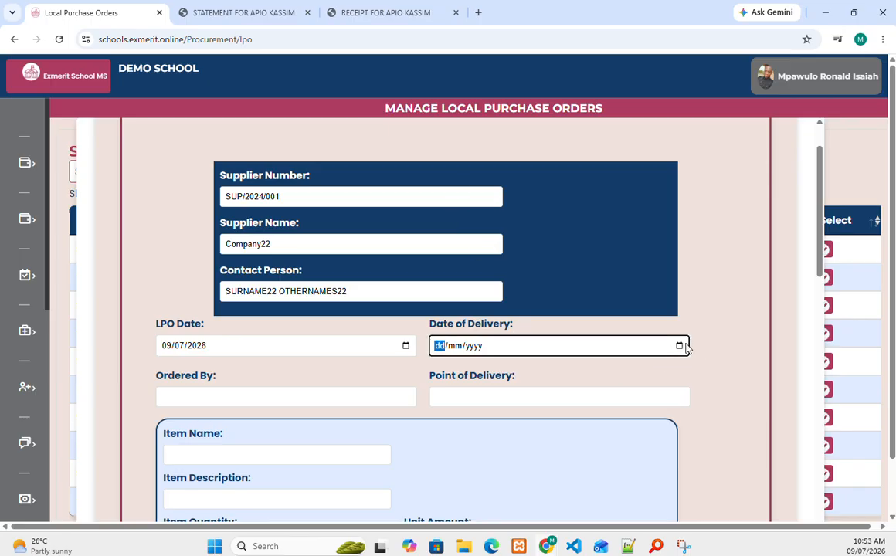
pyautogui.click(679, 346)
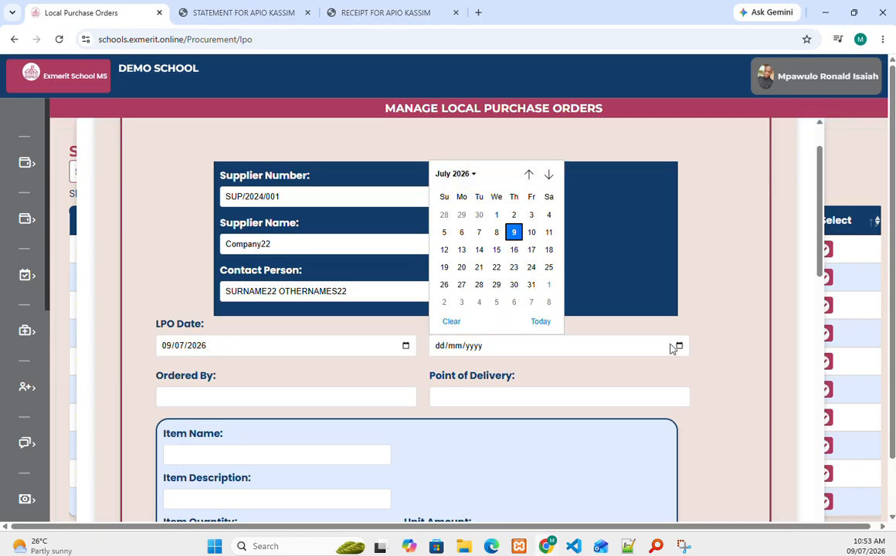
pyautogui.click(547, 234)
# Step: Fill Ordered By with the saved orderer name and set point of delivery to SCHOOL
pyautogui.click(180, 397)
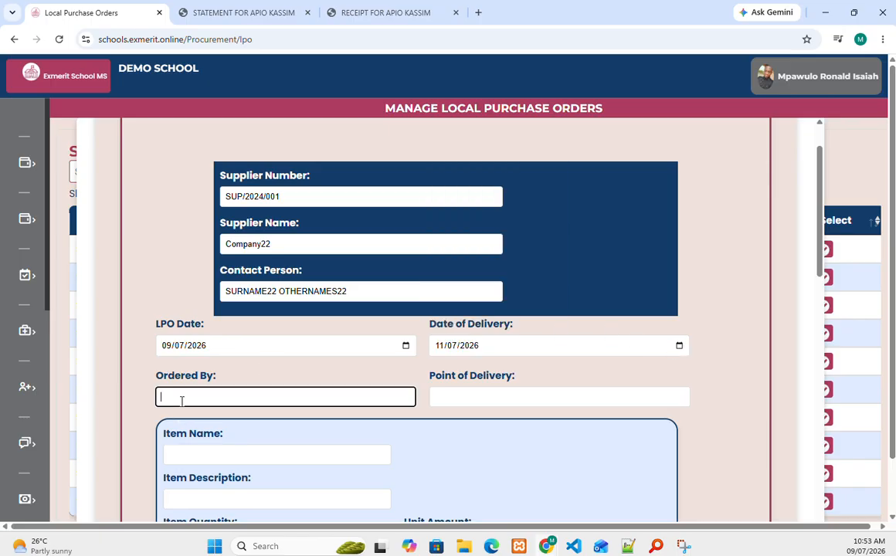
pyautogui.click(264, 426)
pyautogui.click(490, 394)
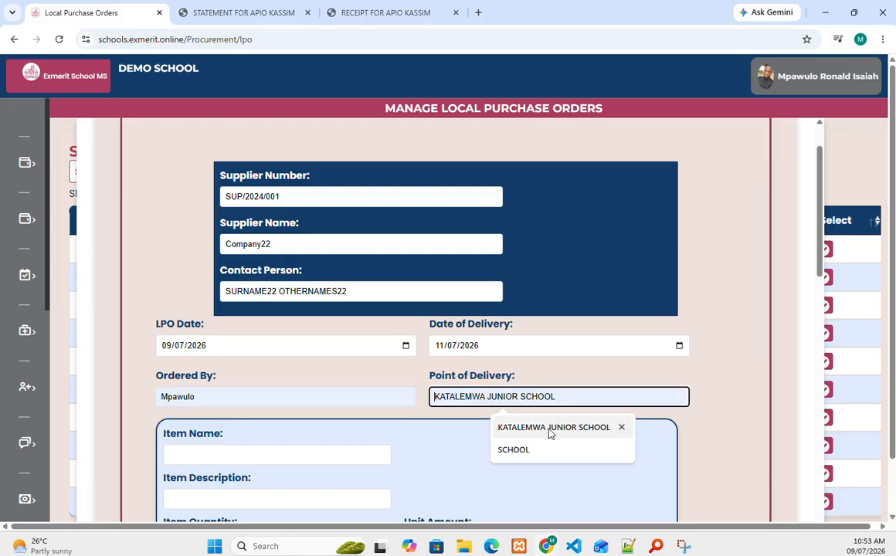
pyautogui.click(515, 456)
# Step: Add a Tshirts item at unit price 23000 to the order
pyautogui.scroll(-3, 260, 356)
pyautogui.click(206, 269)
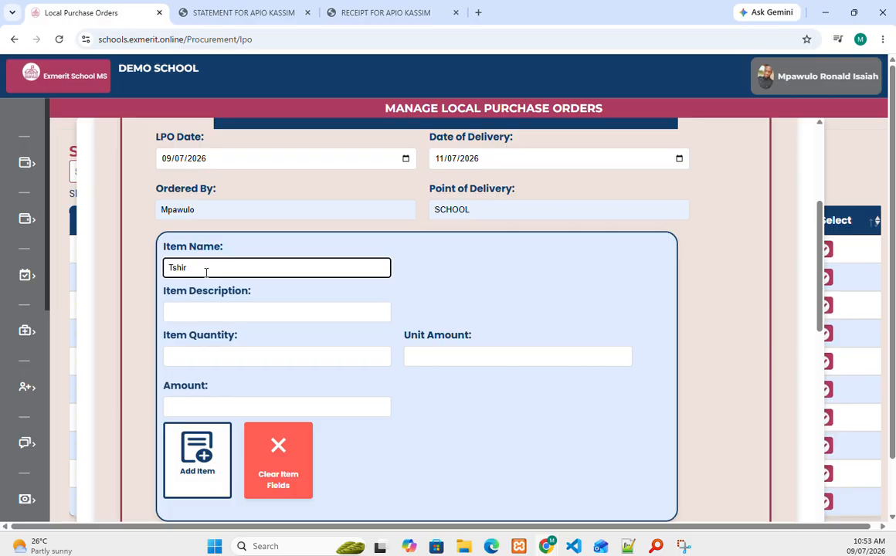
pyautogui.click(205, 313)
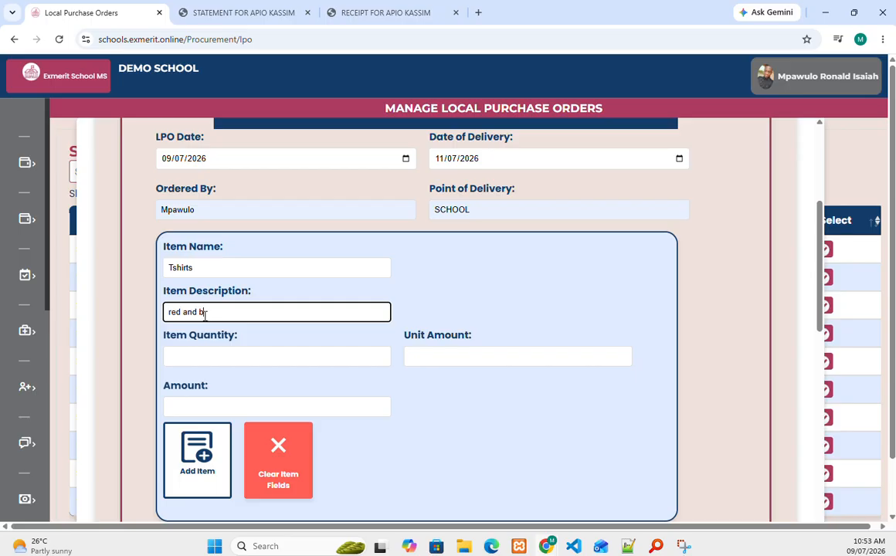
pyautogui.click(217, 356)
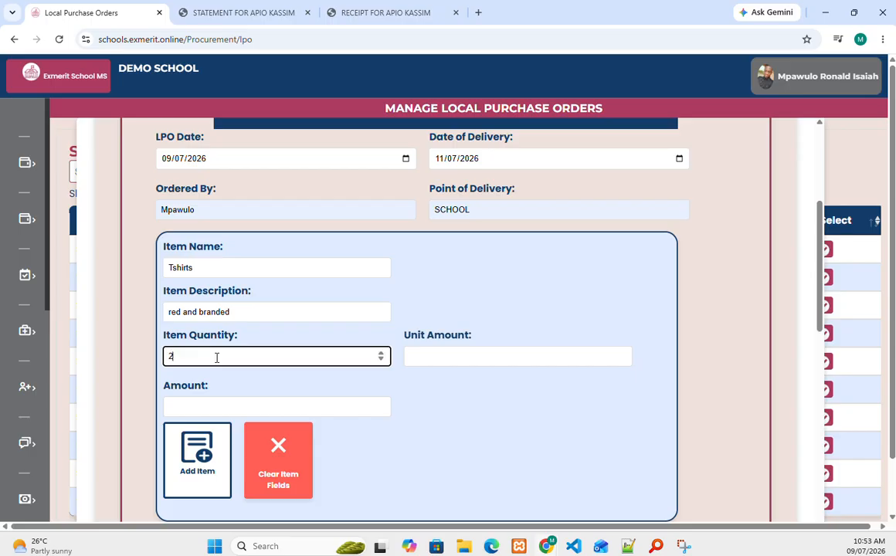
pyautogui.click(434, 358)
pyautogui.write('230000')
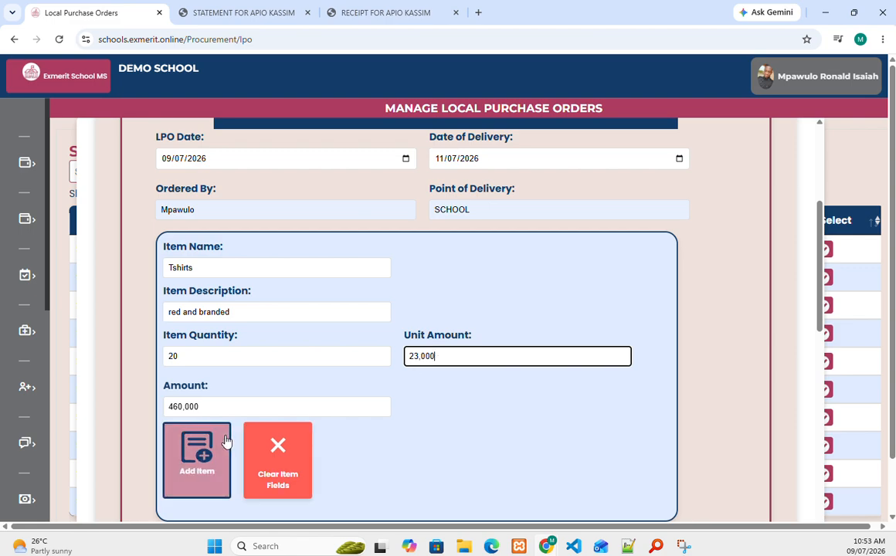
pyautogui.click(222, 448)
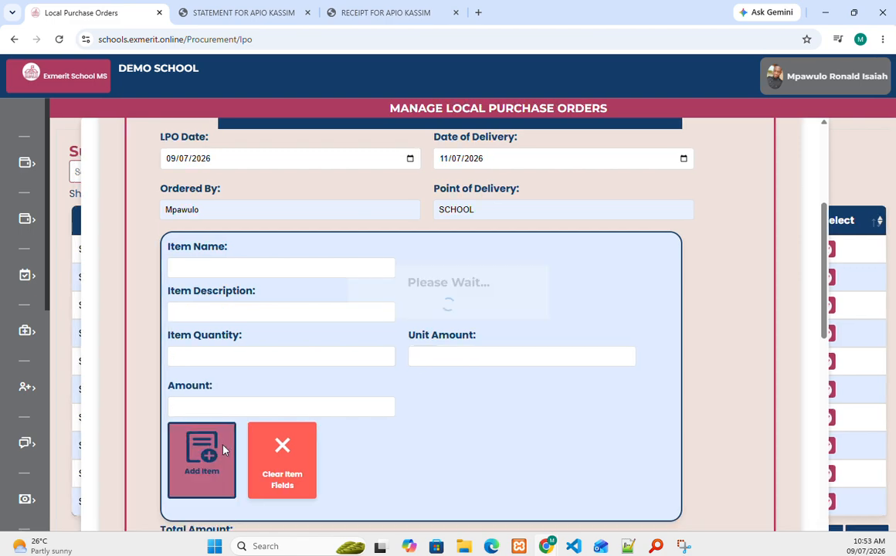
# Step: Add a Shoes item described as Bata, 7 at 50,000 each
pyautogui.click(217, 266)
pyautogui.write('Shoes')
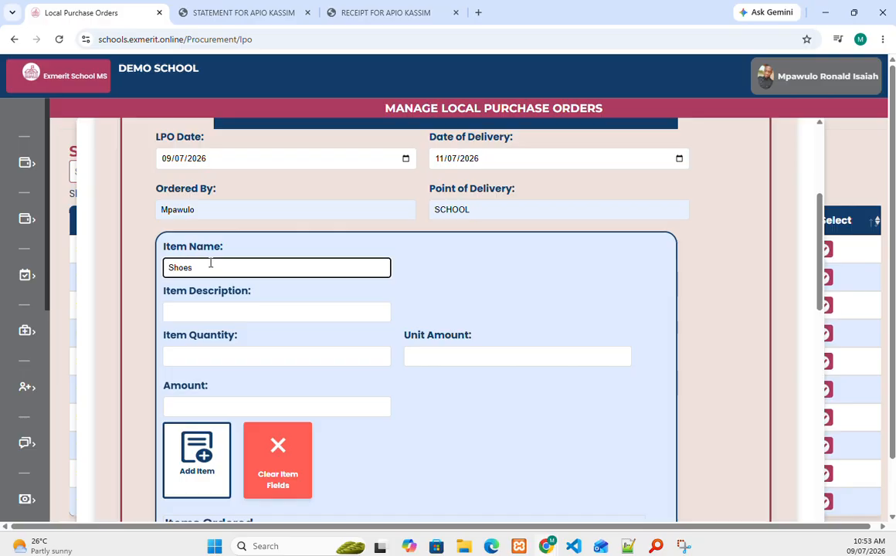
pyautogui.click(214, 309)
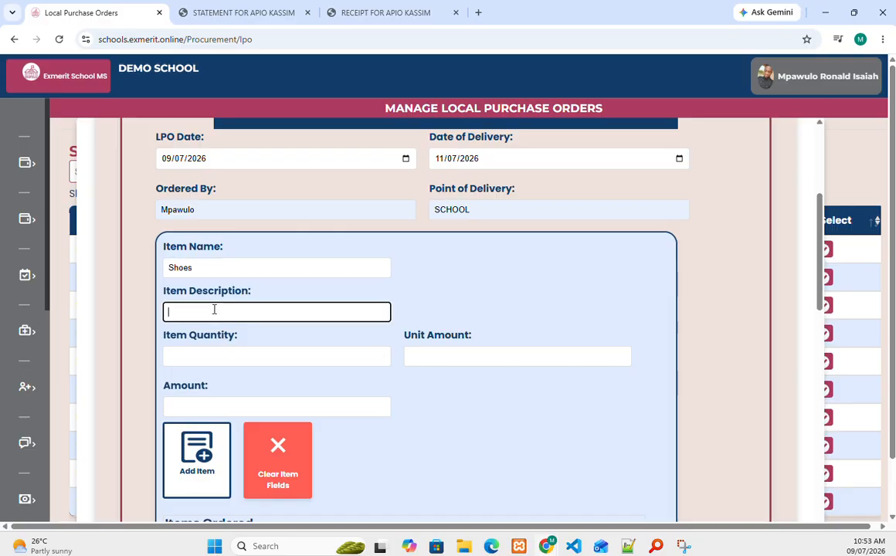
pyautogui.write('Bata')
pyautogui.click(218, 349)
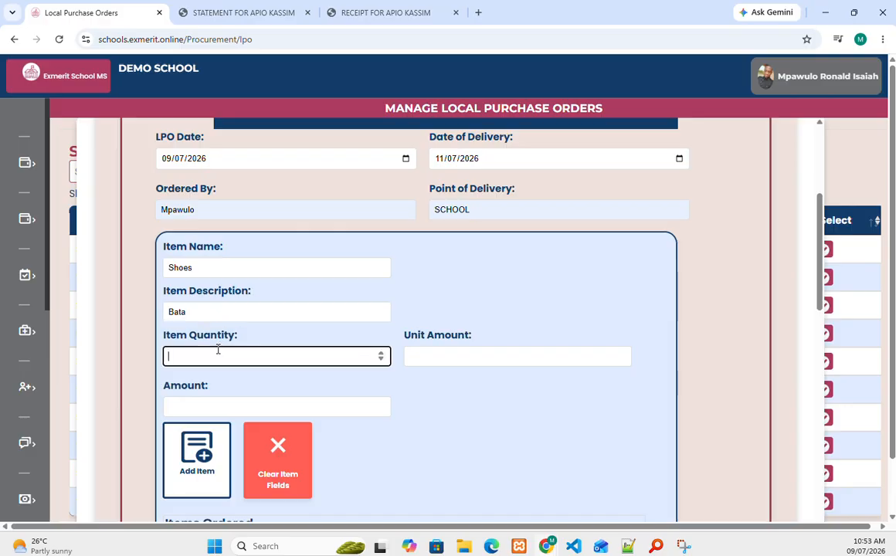
pyautogui.click(456, 350)
pyautogui.write('5')
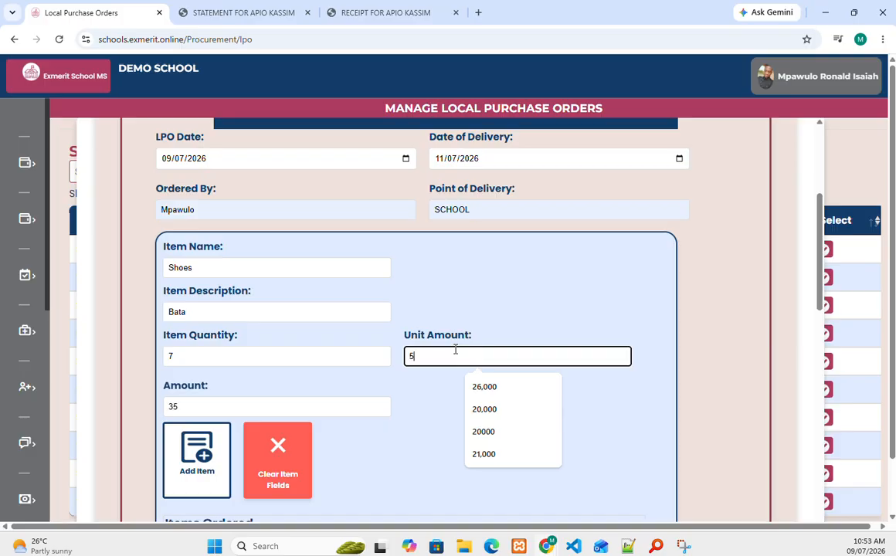
pyautogui.write('0,000')
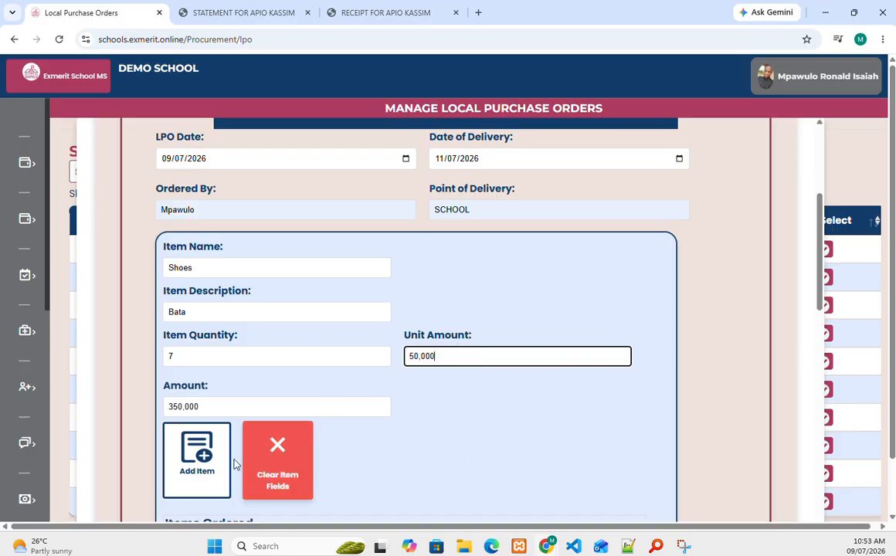
pyautogui.click(198, 459)
# Step: Scroll past the empty files table down to the Add LPO button
pyautogui.scroll(-8, 194, 416)
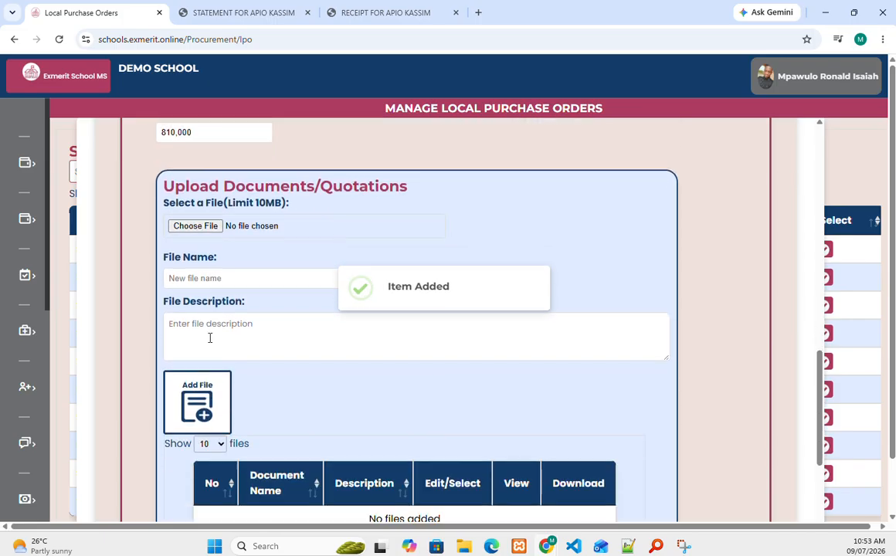
pyautogui.scroll(4, 209, 324)
pyautogui.scroll(-4, 216, 316)
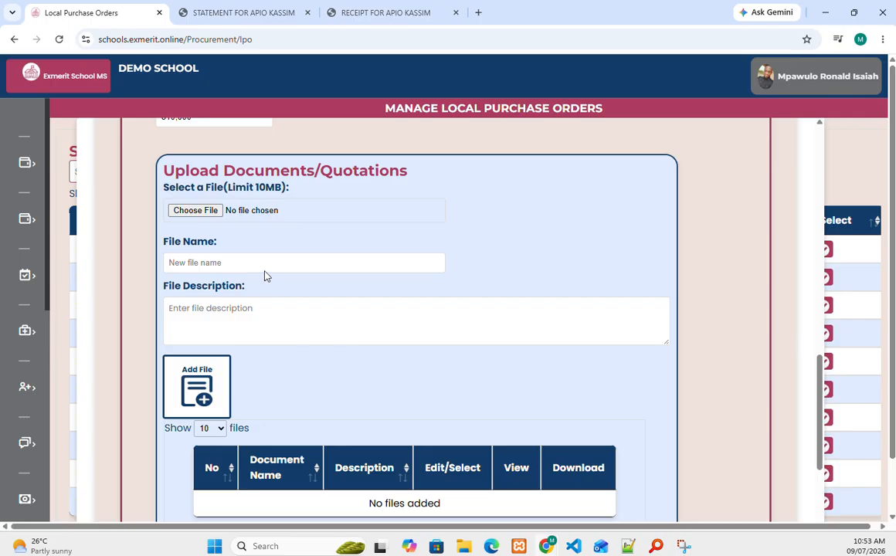
pyautogui.scroll(-2, 246, 363)
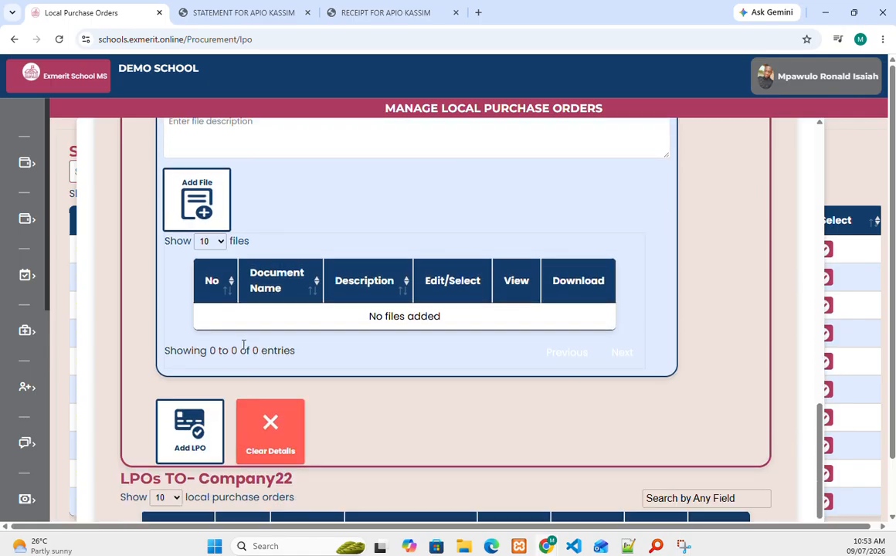
pyautogui.scroll(-2, 243, 345)
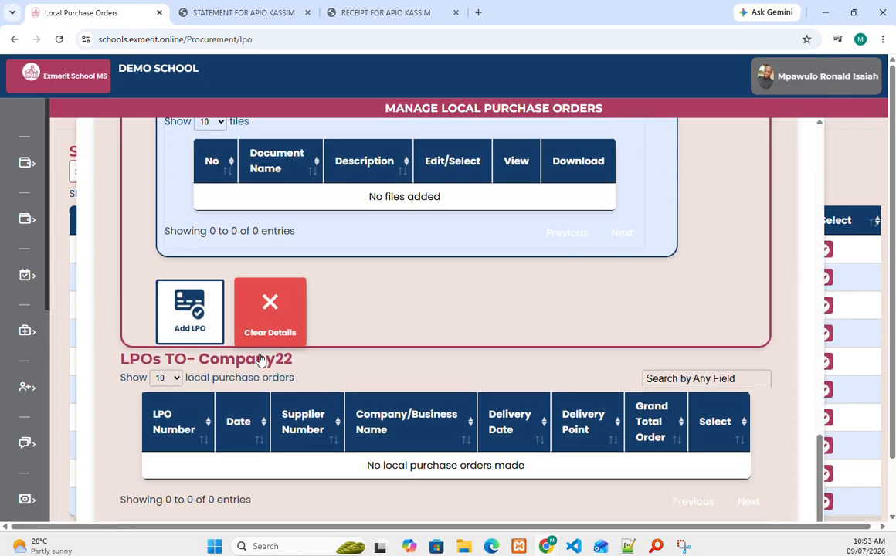
# Step: Save the Company22 order as LPO-00106 and print it, reviewing the PDF copy
pyautogui.click(200, 333)
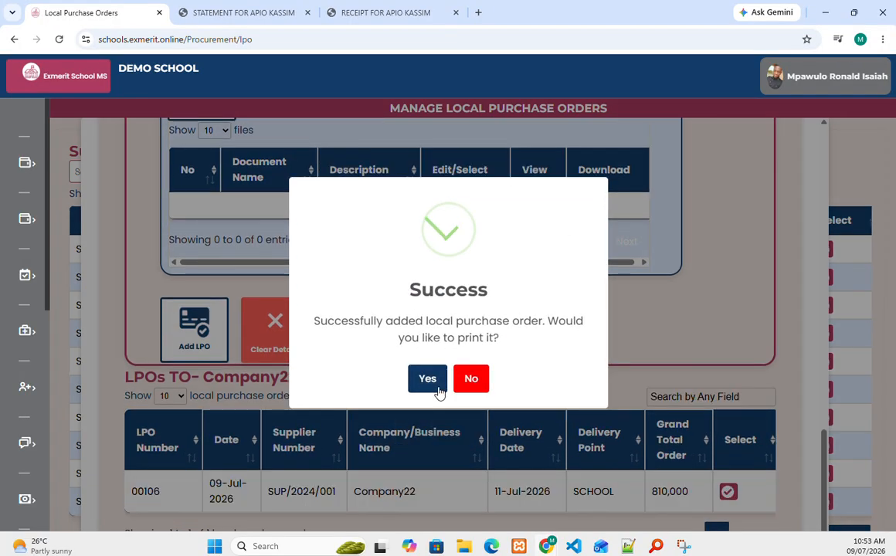
pyautogui.click(427, 378)
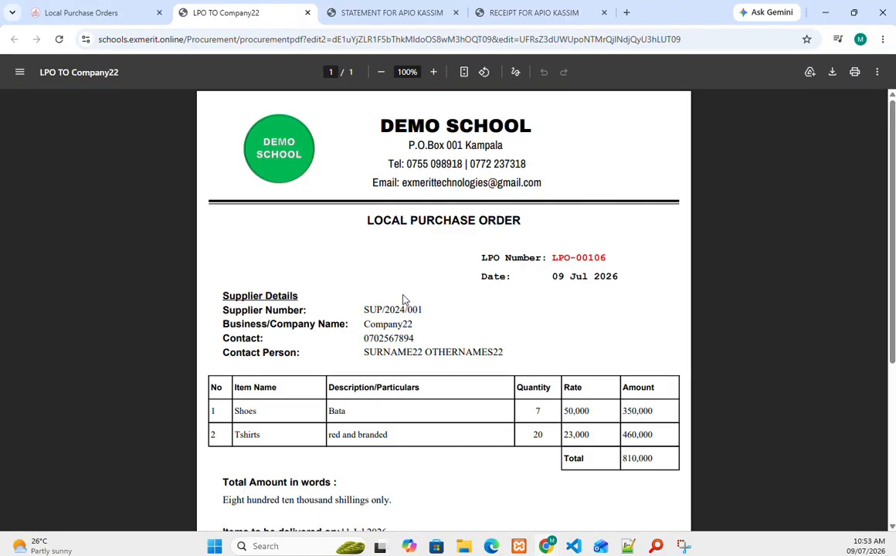
pyautogui.scroll(-3, 440, 251)
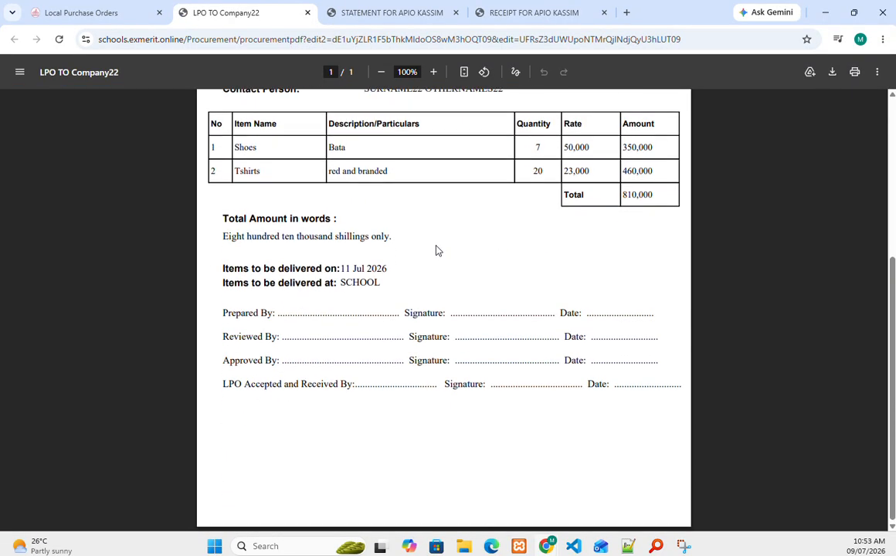
pyautogui.scroll(1, 432, 239)
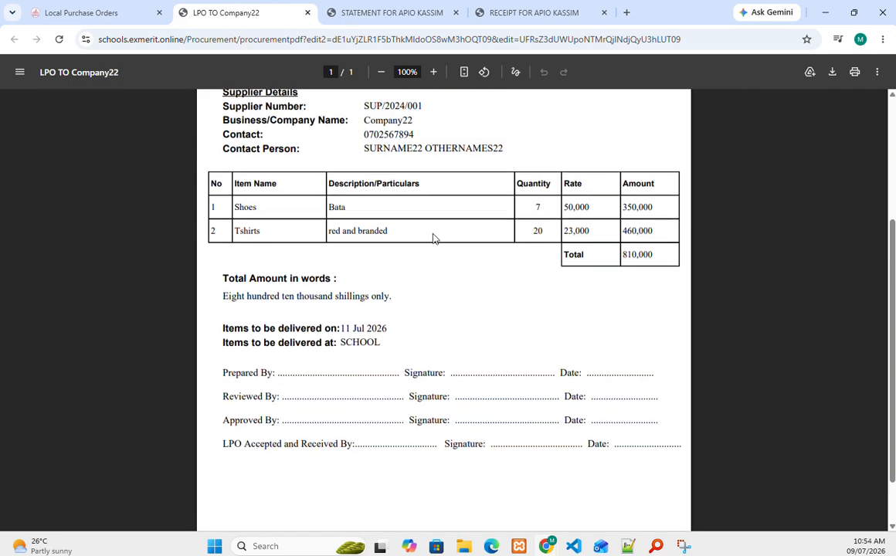
pyautogui.scroll(3, 558, 360)
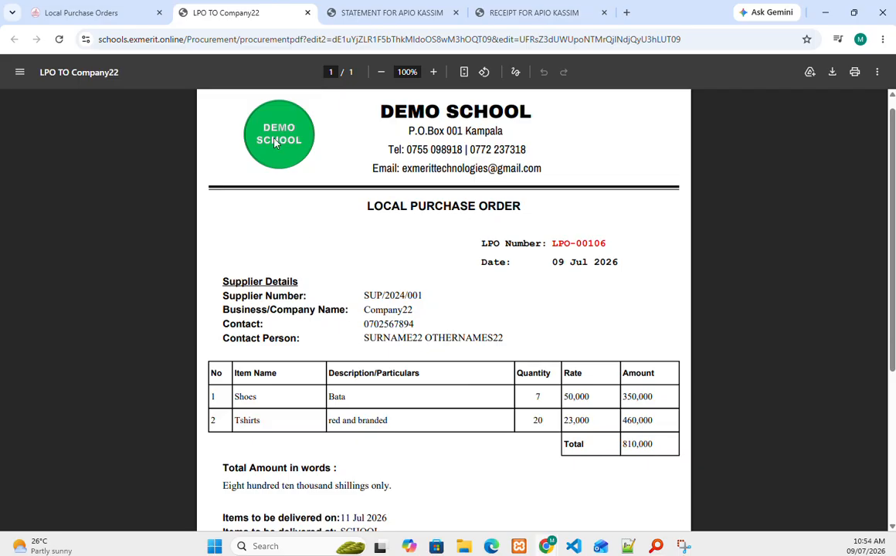
pyautogui.click(69, 13)
# Step: Open the Supplier Invoices page from the Procurement menu
pyautogui.moveTo(22, 357)
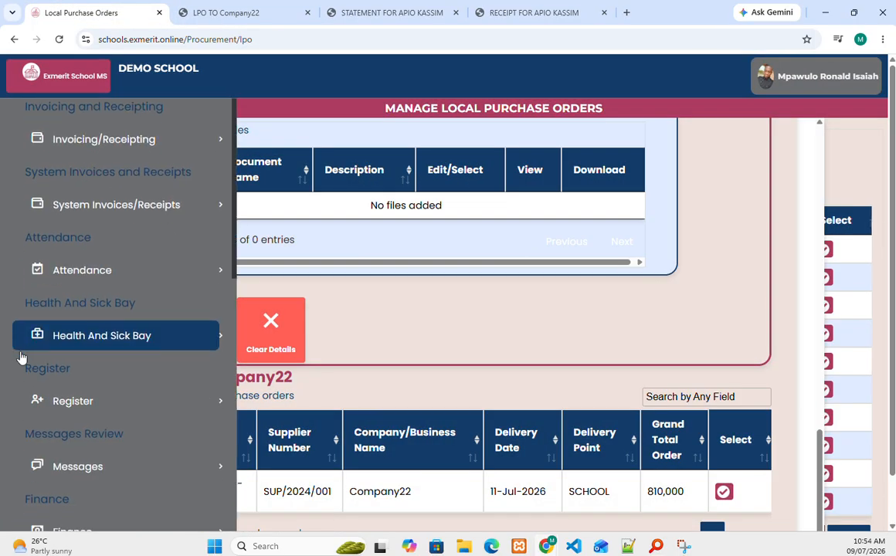
pyautogui.scroll(-4, 22, 356)
pyautogui.click(86, 294)
pyautogui.scroll(-1, 86, 309)
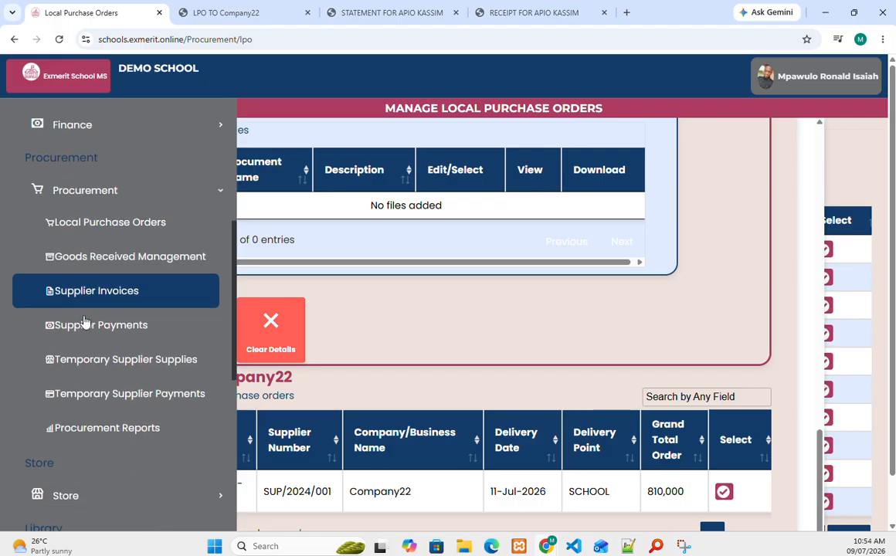
pyautogui.scroll(-1, 85, 321)
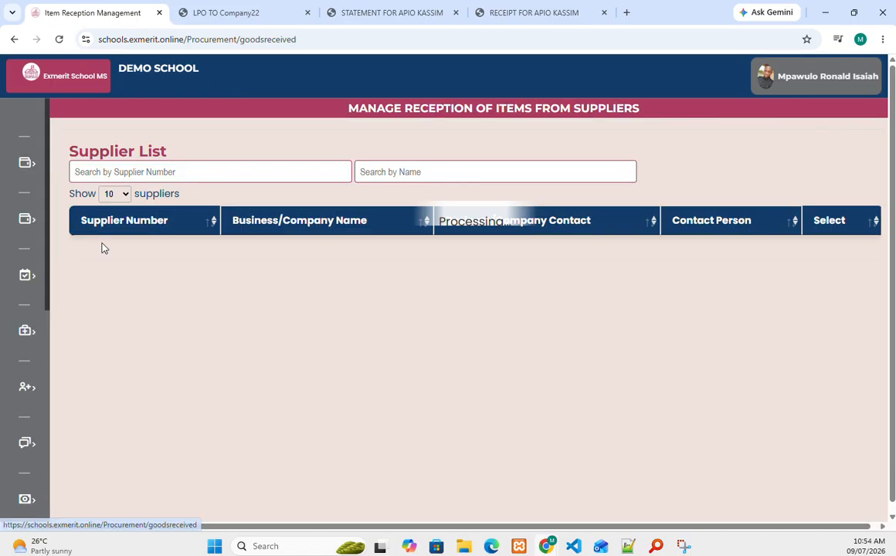
pyautogui.moveTo(42, 299)
pyautogui.scroll(-4, 40, 300)
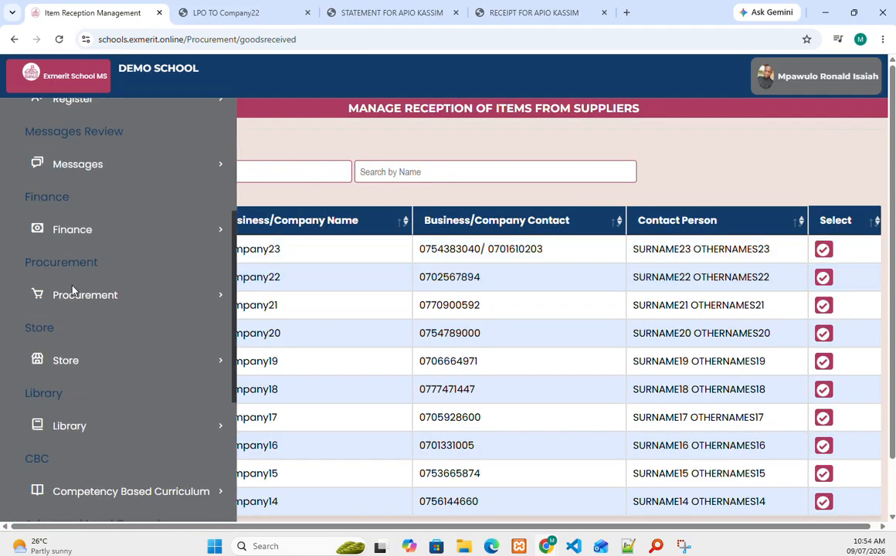
pyautogui.click(68, 293)
pyautogui.scroll(-2, 70, 305)
pyautogui.click(86, 275)
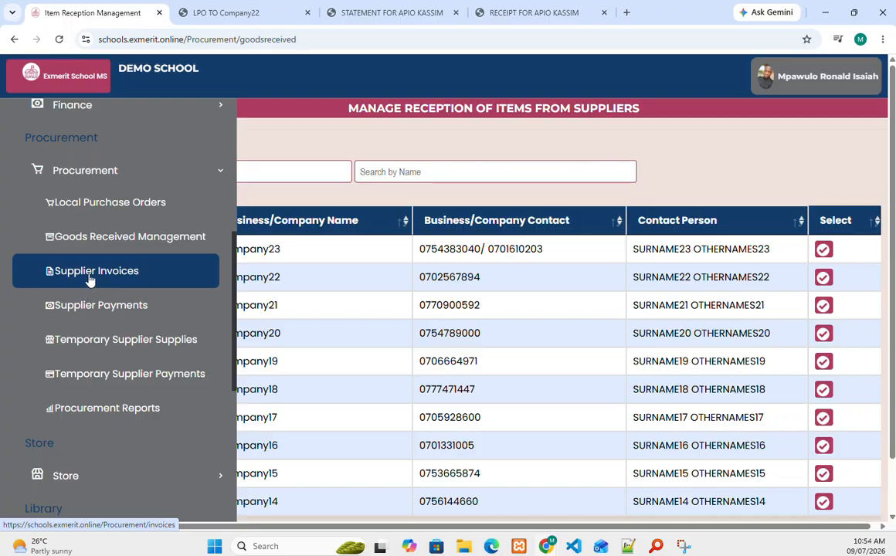
pyautogui.click(90, 277)
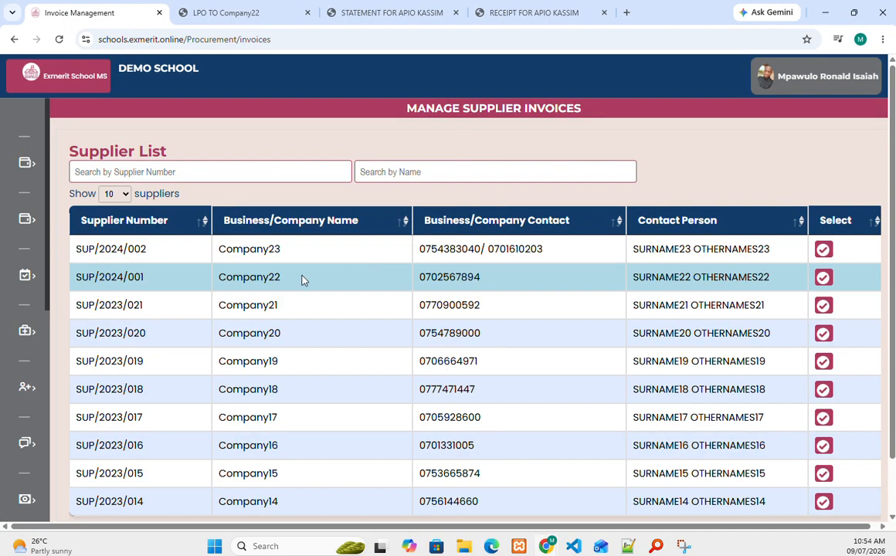
# Step: Start a Company22 invoice and check the expense category list, leaving it empty
pyautogui.click(824, 277)
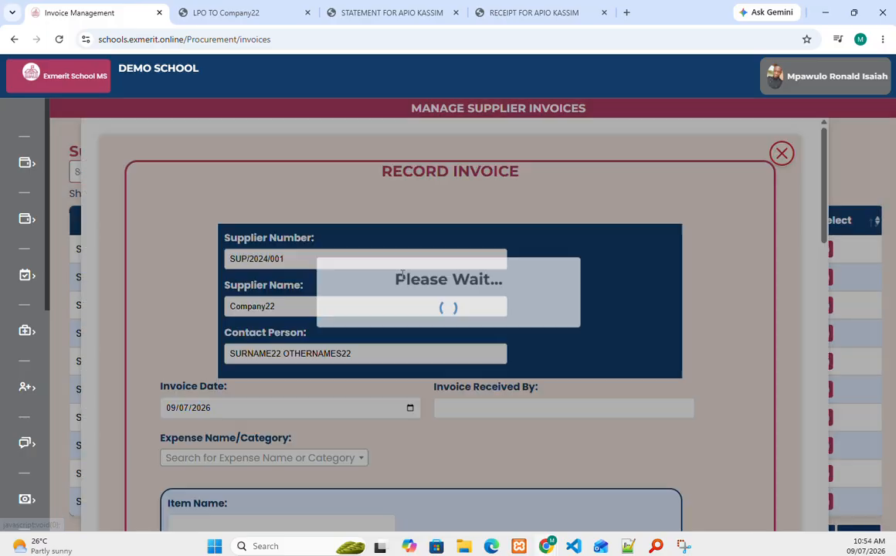
pyautogui.scroll(-3, 342, 276)
pyautogui.click(263, 271)
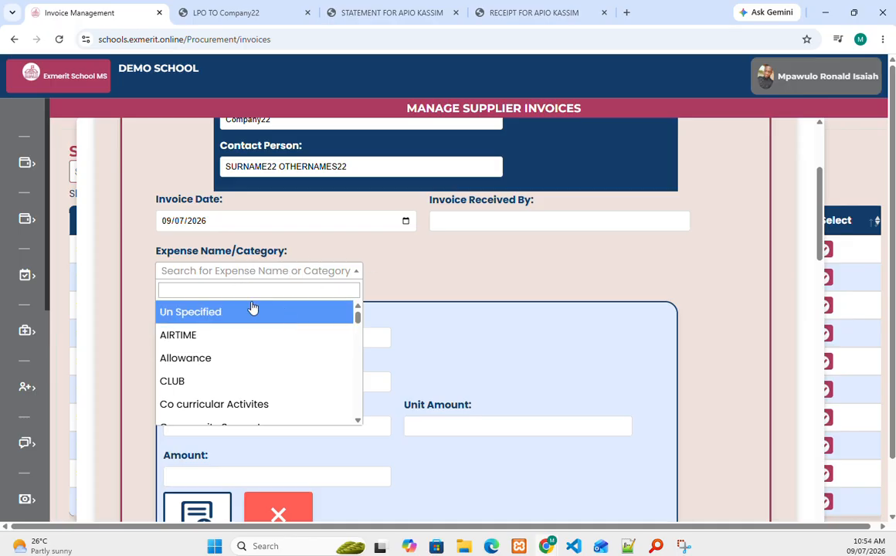
pyautogui.click(423, 271)
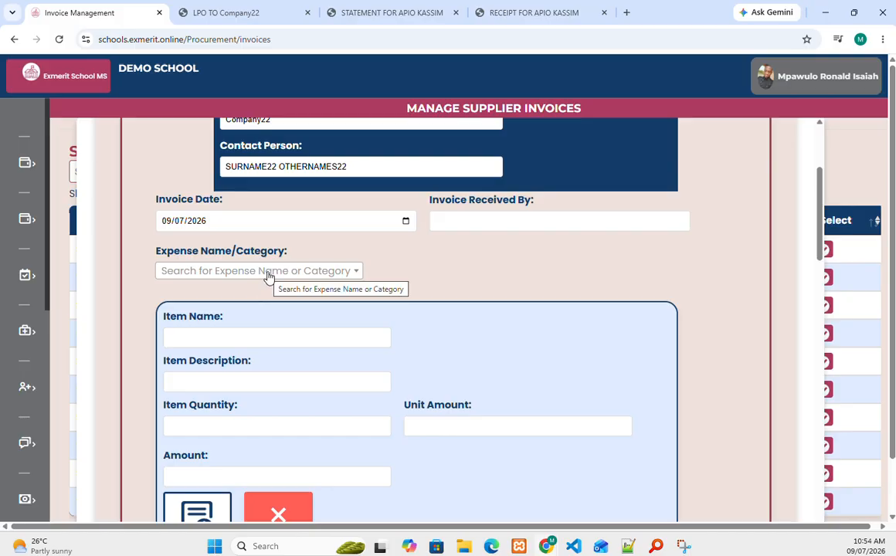
pyautogui.moveTo(41, 288)
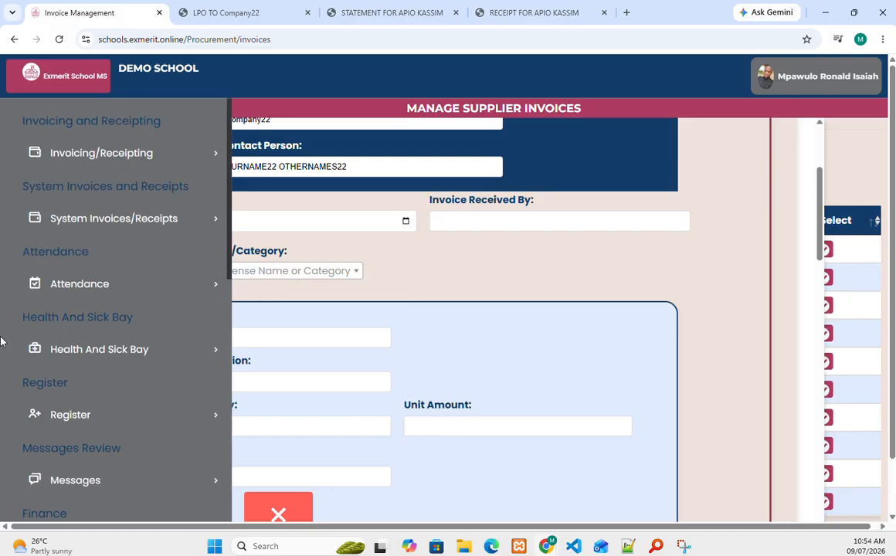
pyautogui.scroll(-5, 42, 288)
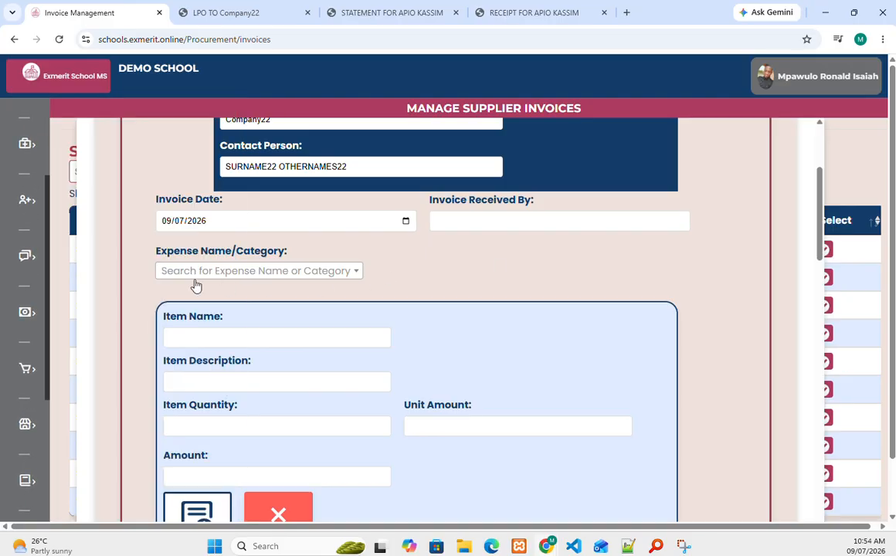
pyautogui.moveTo(11, 401)
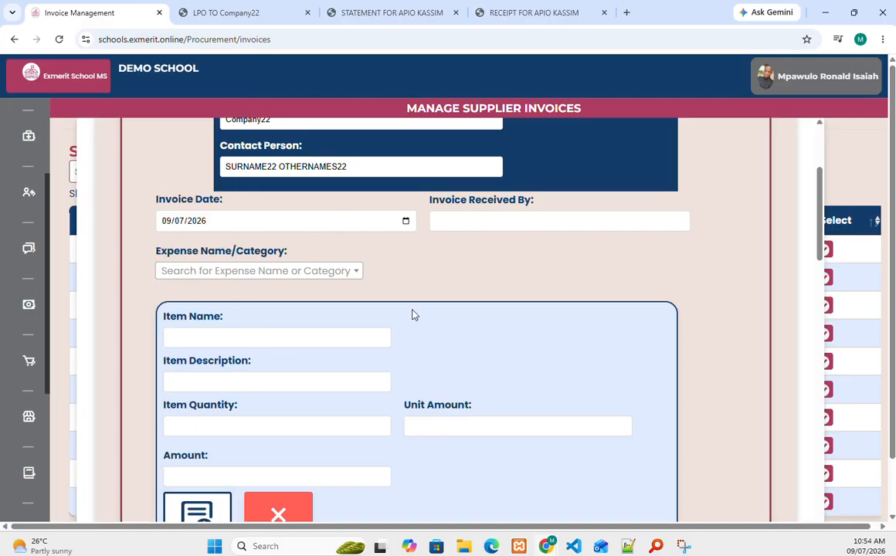
pyautogui.moveTo(80, 366)
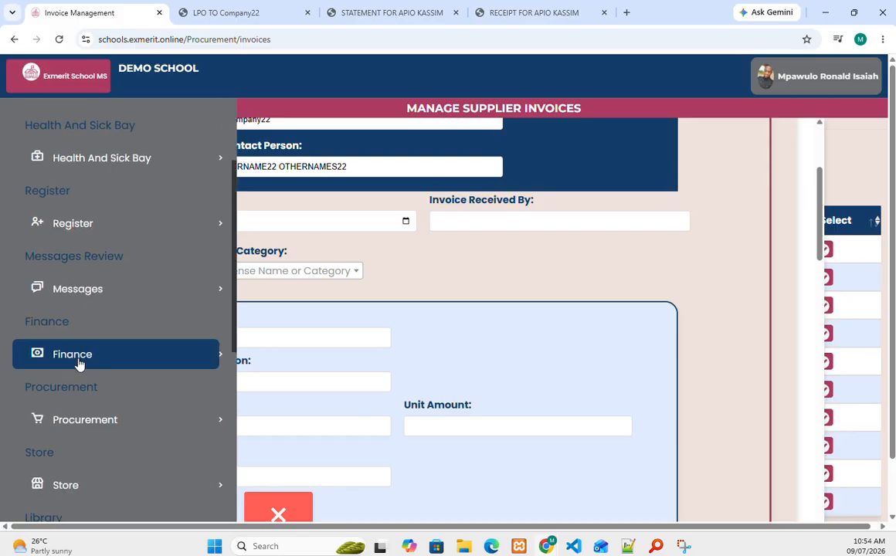
pyautogui.scroll(-2, 99, 347)
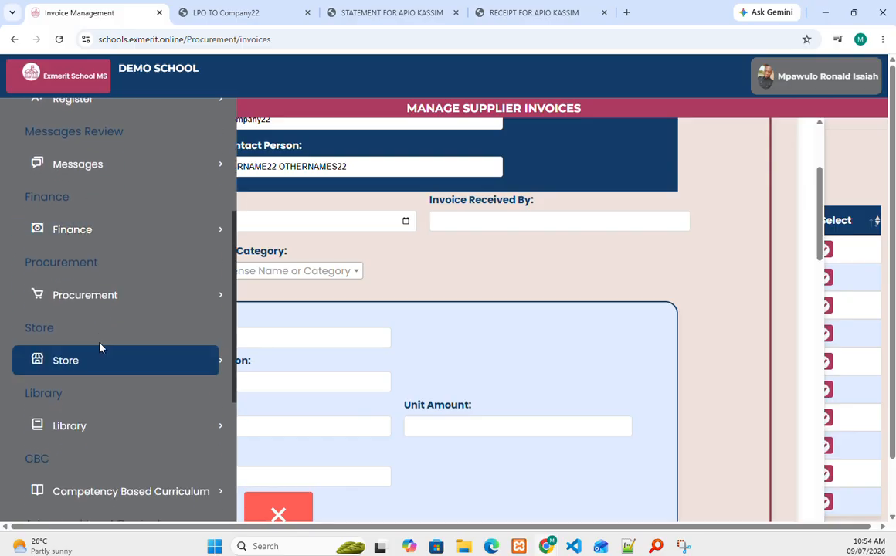
# Step: Open the Supplier Payments list with its balances from Procurement
pyautogui.click(104, 301)
pyautogui.scroll(-2, 98, 333)
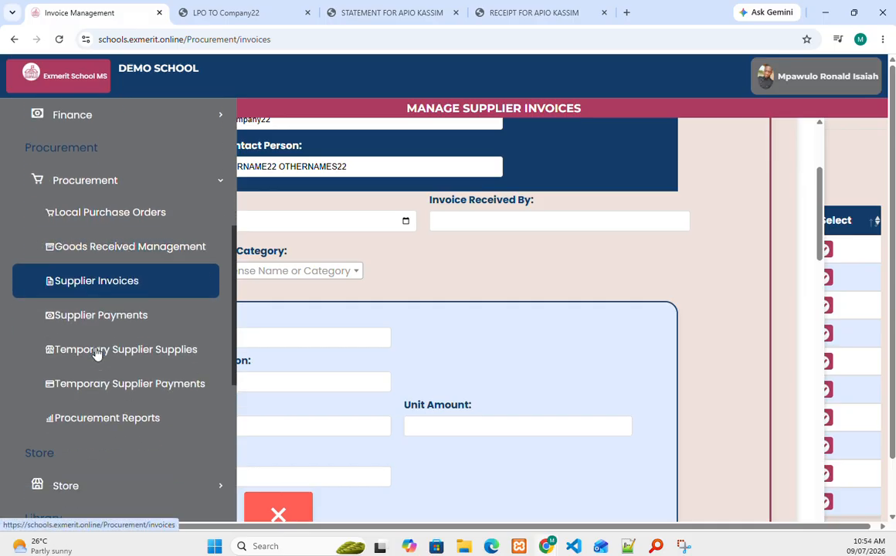
pyautogui.click(111, 309)
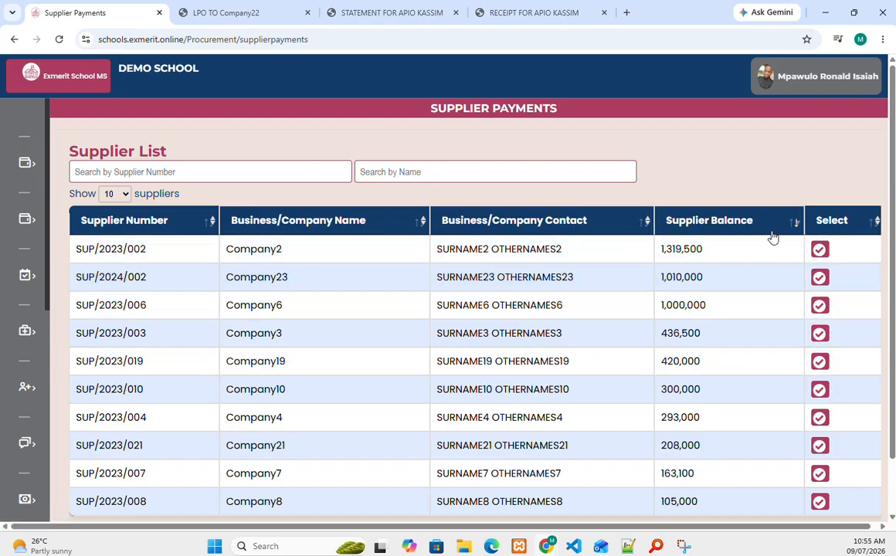
# Step: Expand Procurement in the sidebar again to reach Procurement Reports
pyautogui.moveTo(50, 321)
pyautogui.scroll(-3, 51, 320)
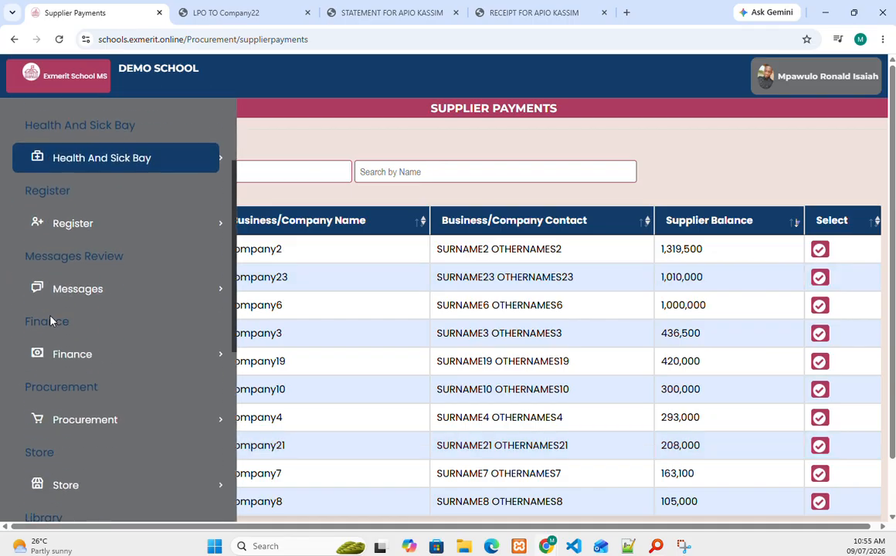
pyautogui.scroll(-2, 66, 309)
pyautogui.click(85, 303)
pyautogui.scroll(-3, 87, 307)
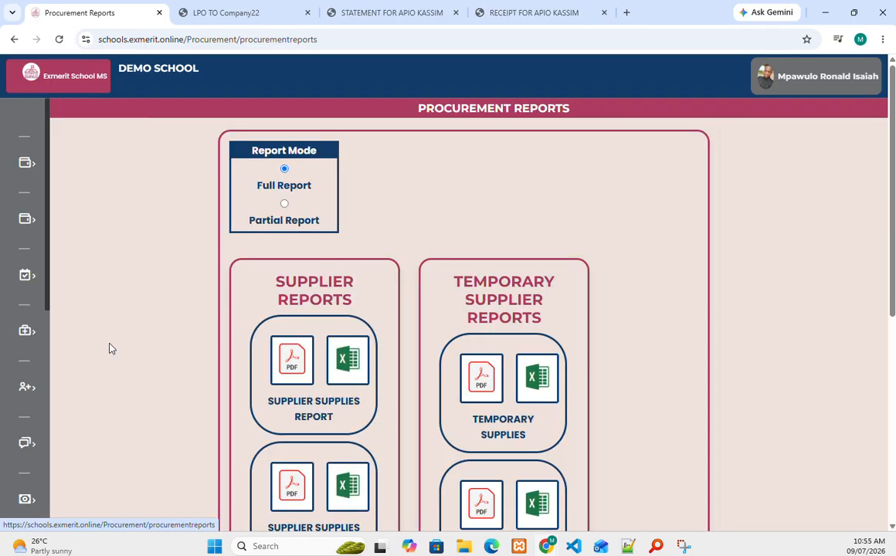
pyautogui.scroll(-5, 433, 247)
pyautogui.scroll(3, 437, 261)
pyautogui.scroll(2, 438, 268)
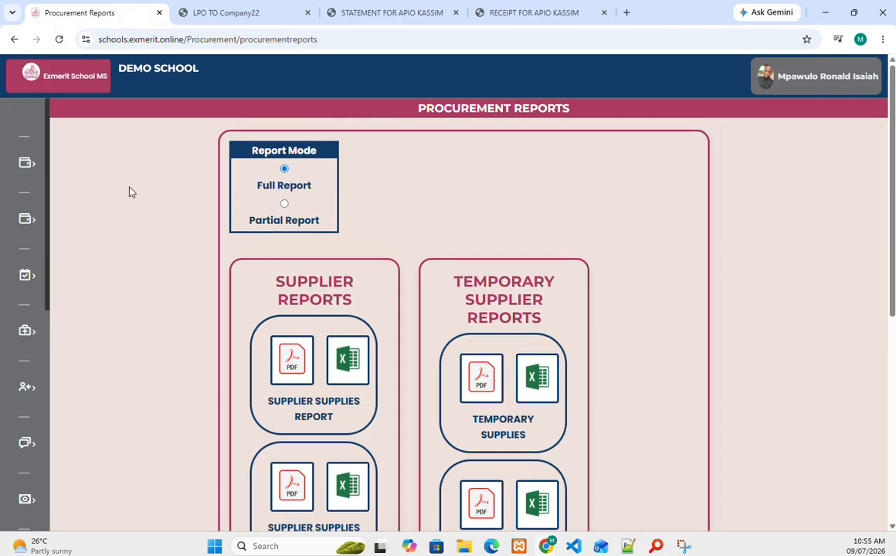
pyautogui.moveTo(90, 155)
pyautogui.scroll(-8, 90, 154)
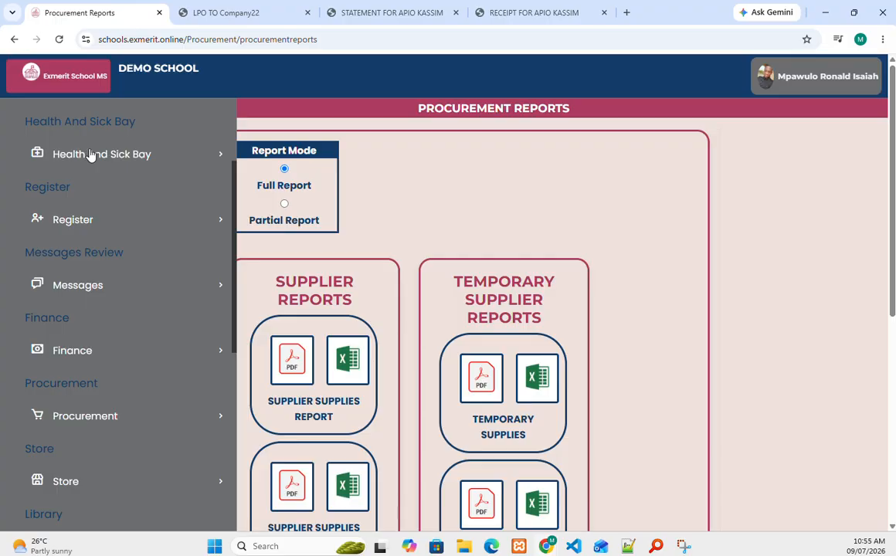
pyautogui.scroll(-2, 90, 155)
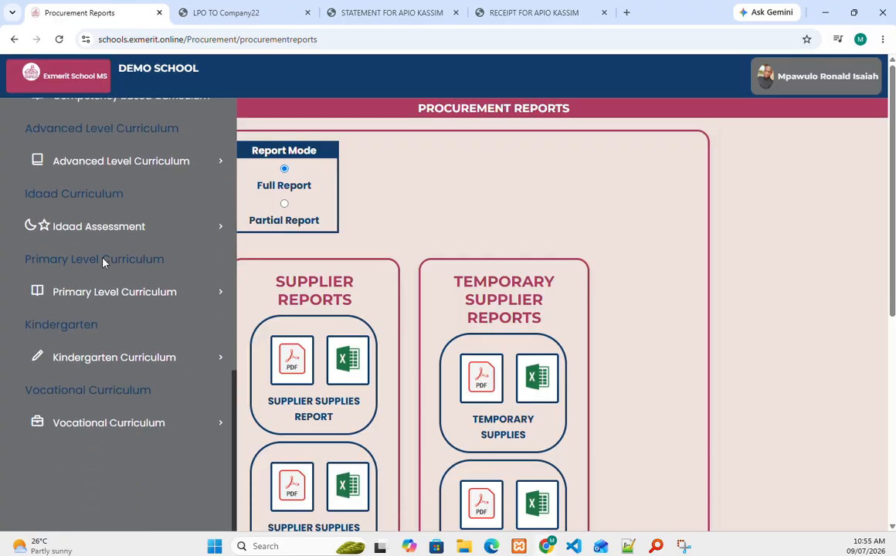
pyautogui.scroll(9, 103, 247)
pyautogui.scroll(1, 104, 255)
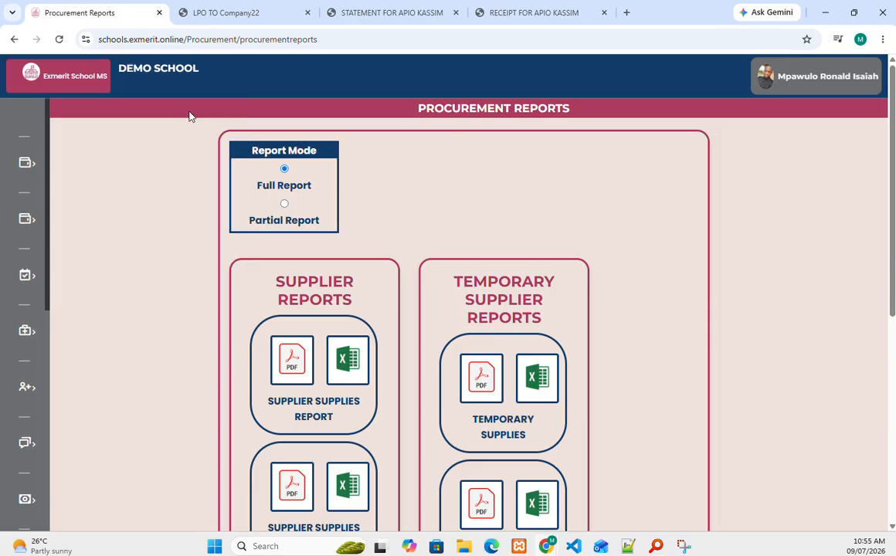
pyautogui.scroll(-3, 596, 208)
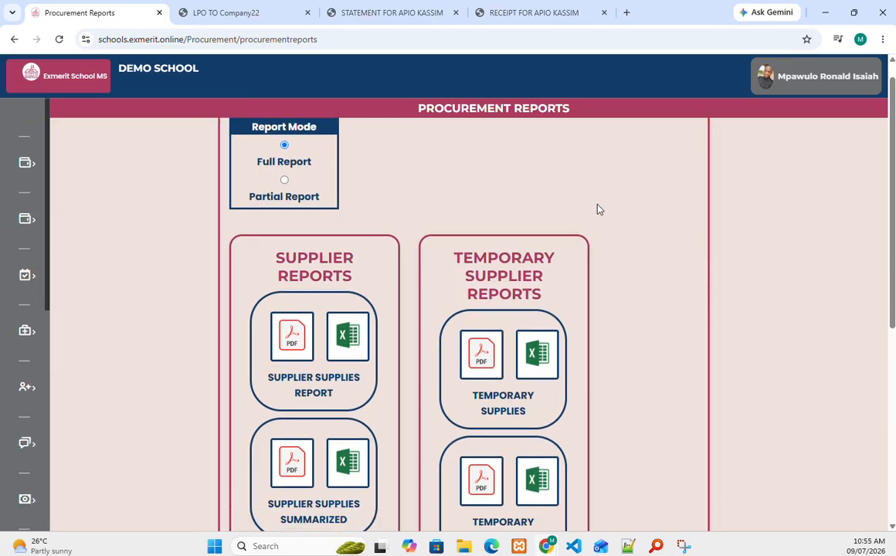
pyautogui.scroll(-2, 594, 207)
pyautogui.scroll(4, 592, 205)
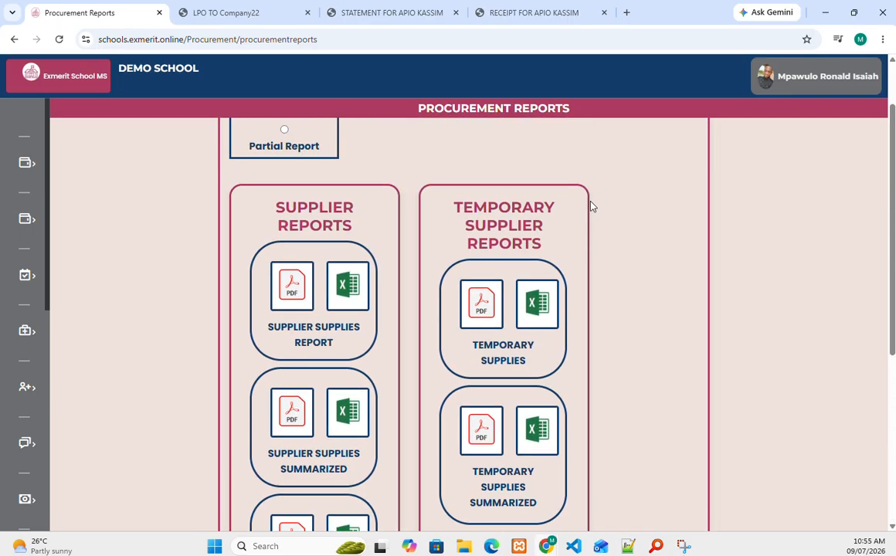